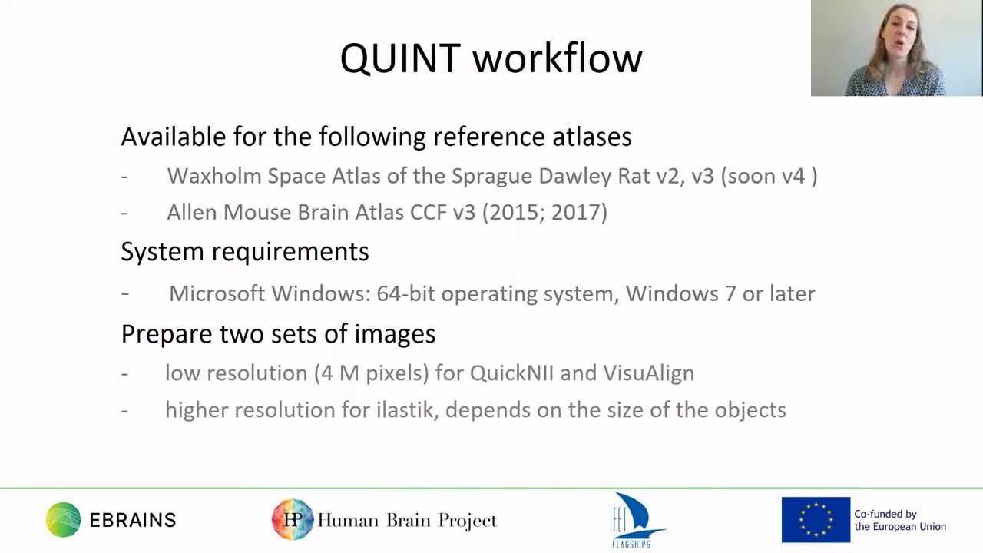
key(Right)
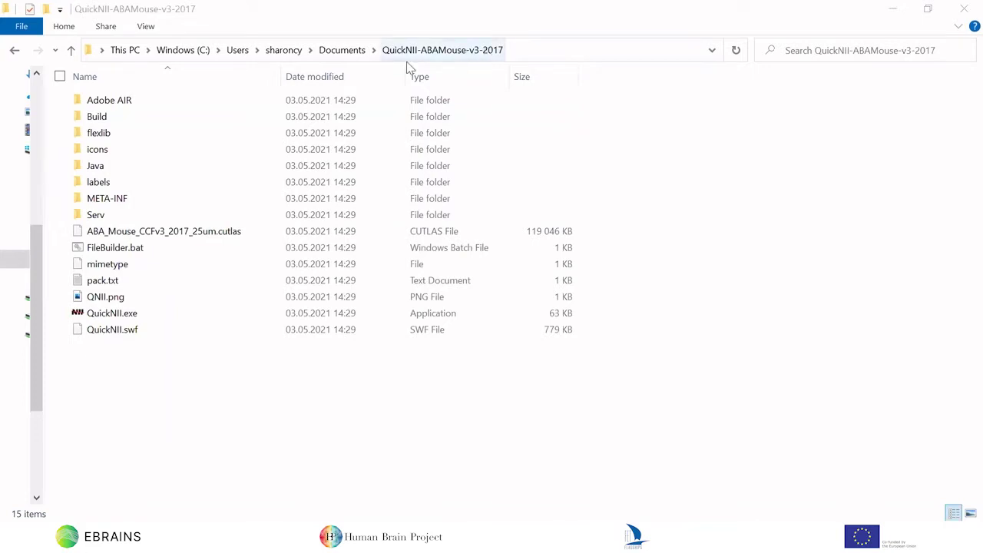
Launch QuickNII.exe from the QuickNII-ABAMouse-v3-2017 folder and allow it to run.
double_click(126, 314)
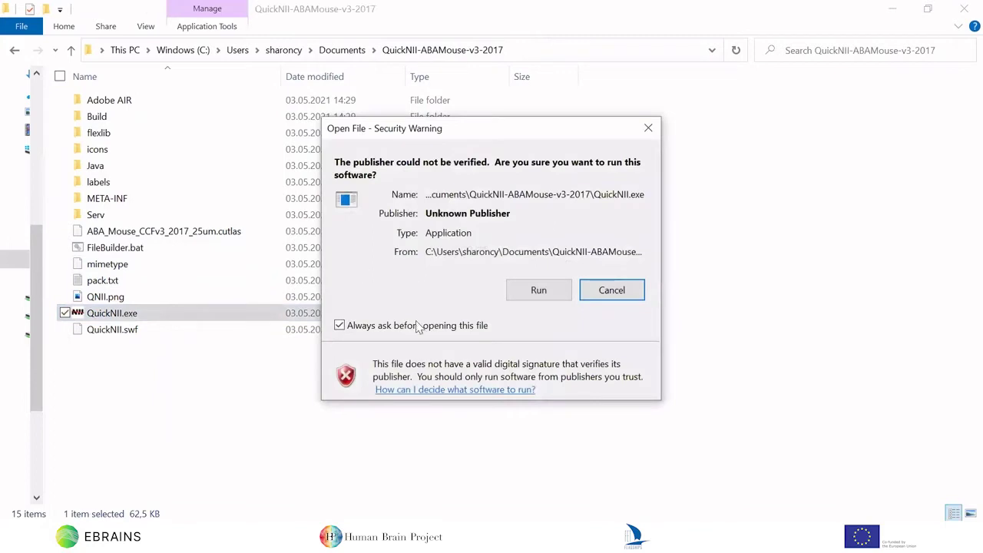
click(523, 293)
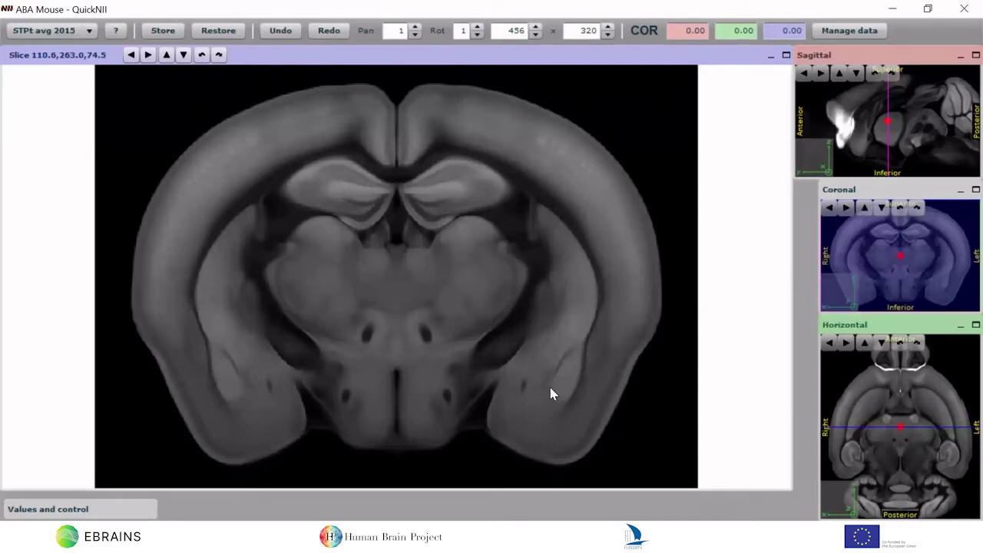
Load the image series tTA_2877_NOP_horizontal_original.xml from the QuickNII_demo folder into the data manager.
click(849, 31)
click(34, 462)
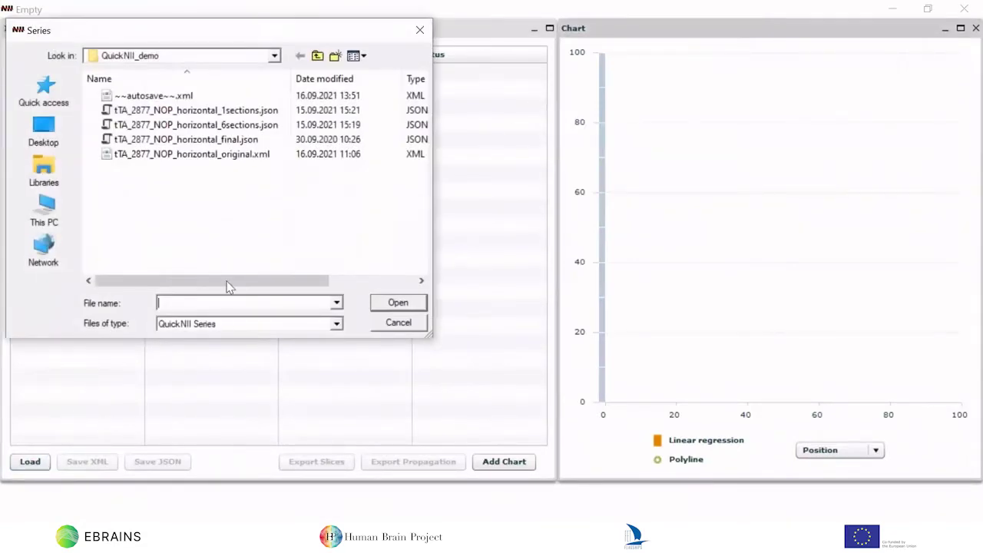
click(204, 154)
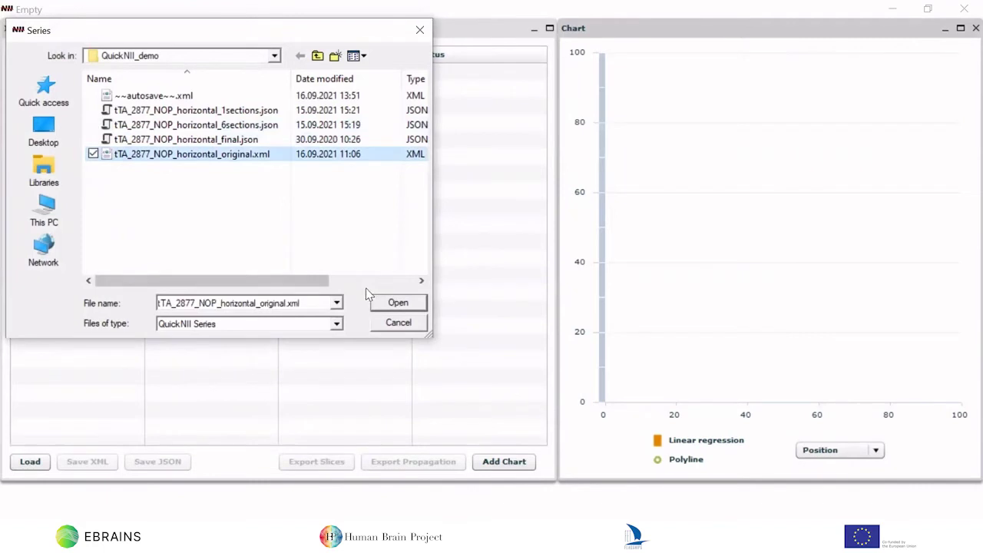
click(392, 303)
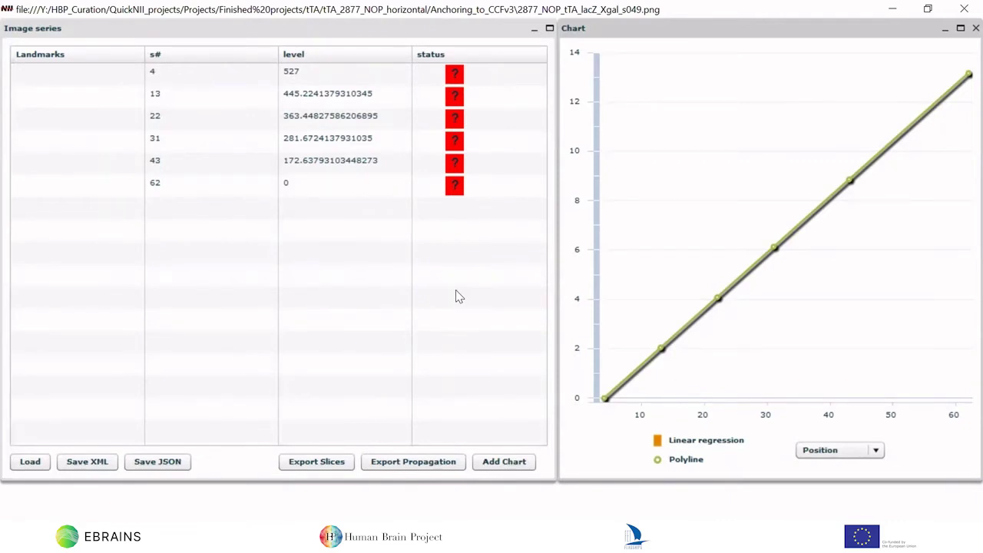
Open section 22 of the image series and fade out the section image so only the atlas slice shows.
click(304, 115)
double_click(327, 120)
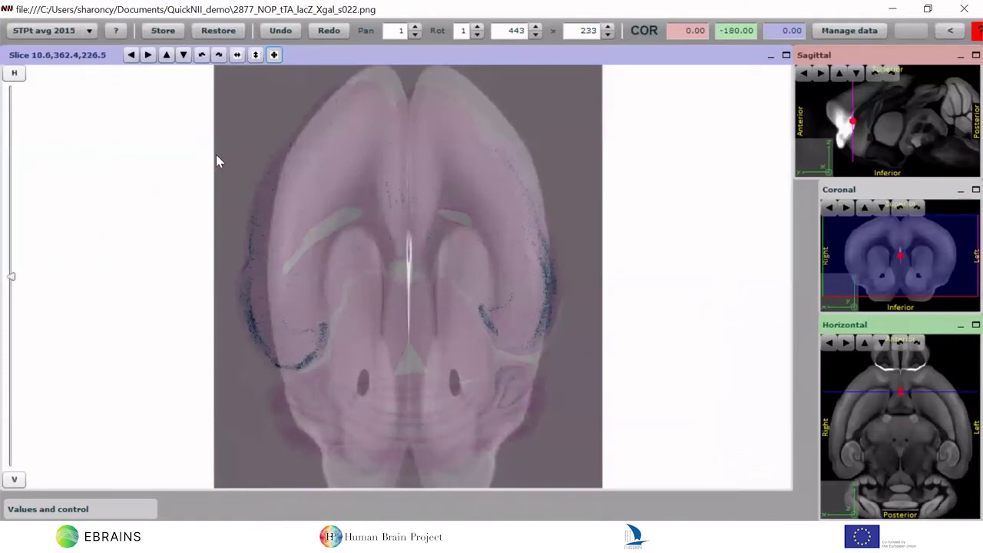
drag(12, 280, 3, 519)
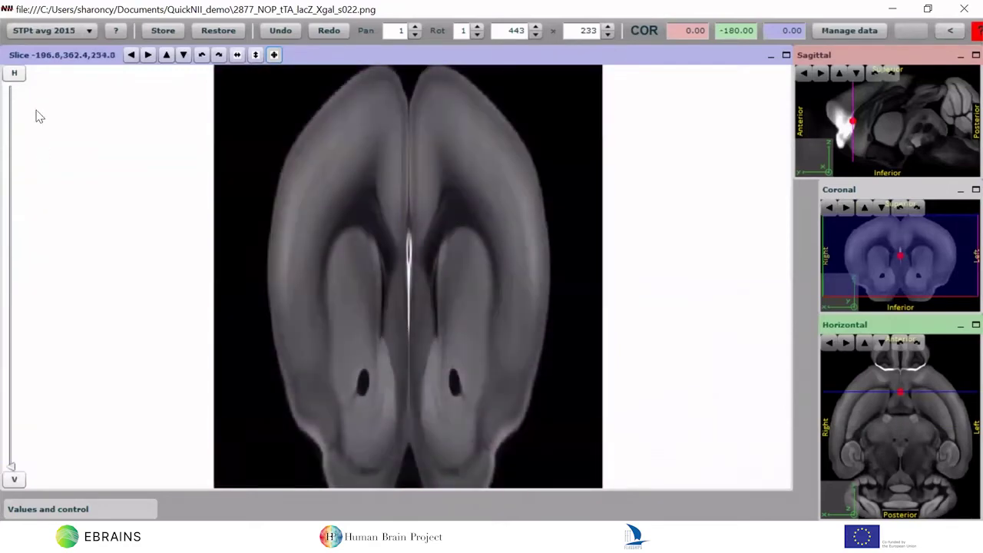
Preview the Rainbow 2017 atlas, switch to Nissl 2015, and blend the section image semi-transparently over the atlas slice.
click(95, 31)
click(54, 78)
click(90, 35)
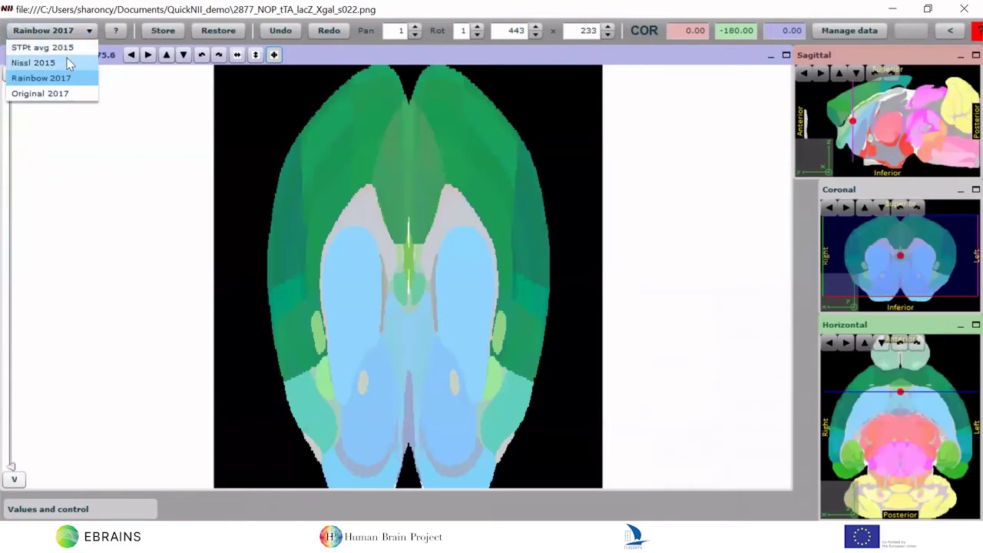
click(70, 62)
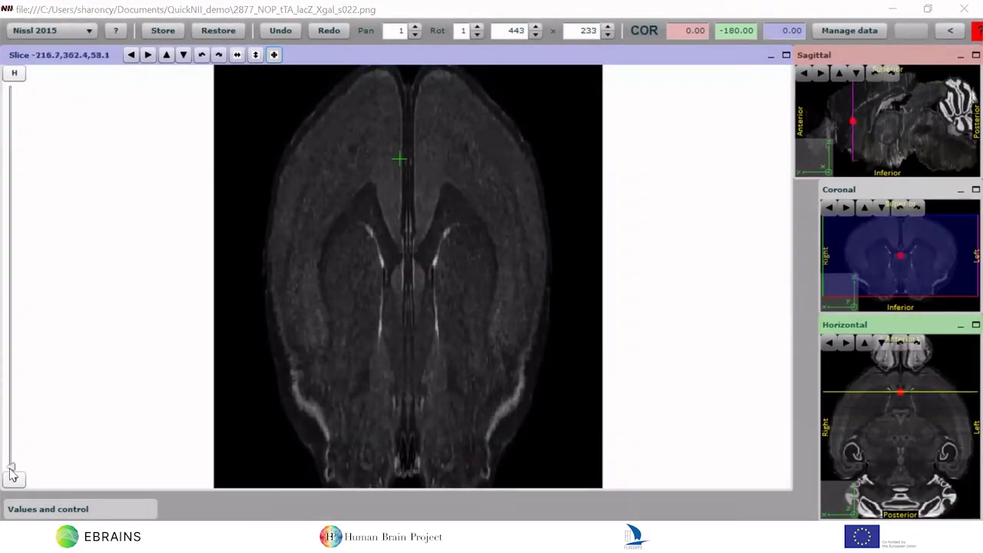
drag(11, 465, 37, 235)
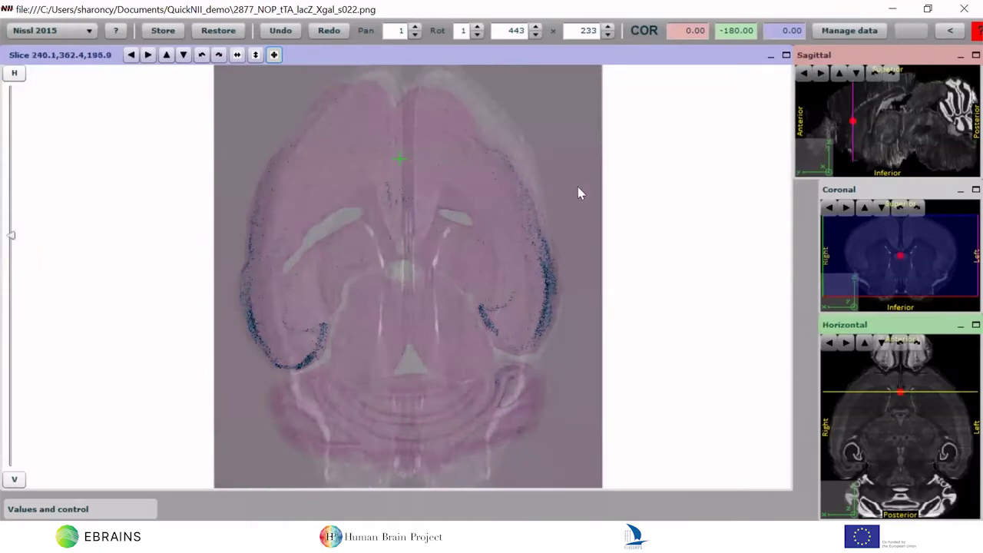
Reposition and tilt the cut plane in the sagittal view, and stretch the atlas slice vertically to 286.
mouse_move(852, 121)
mouse_down()
mouse_move(915, 117)
mouse_move(895, 96)
mouse_move(879, 115)
mouse_move(878, 107)
mouse_up()
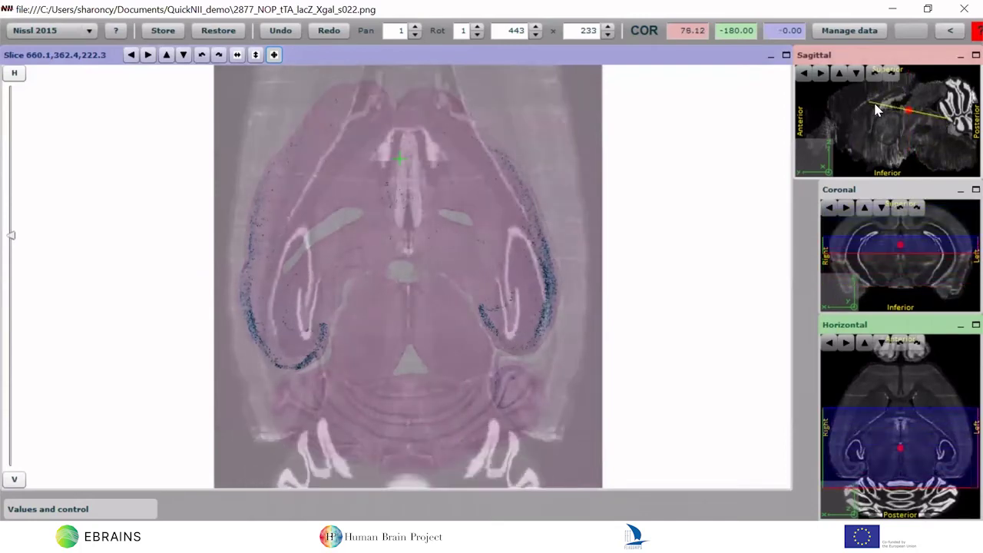
click(255, 55)
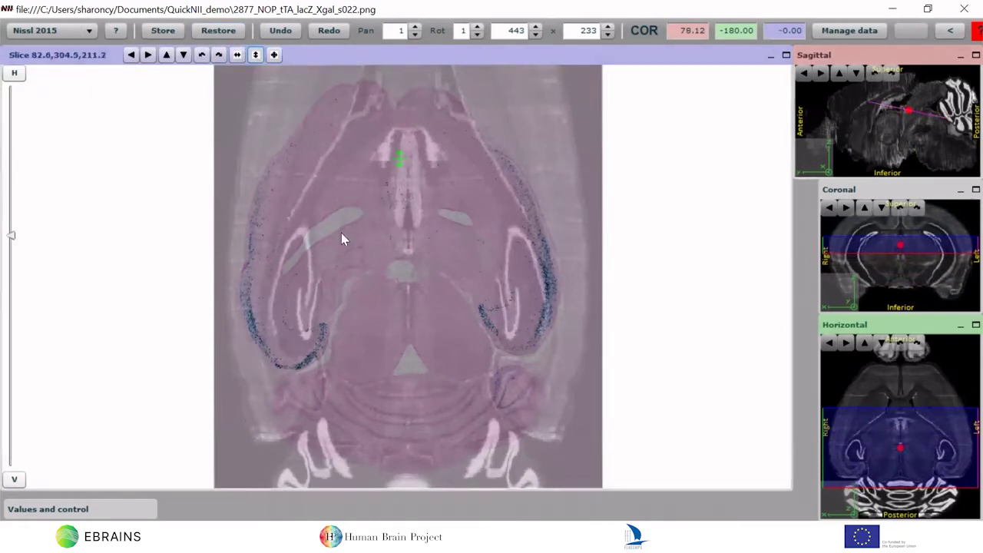
drag(390, 417, 276, 153)
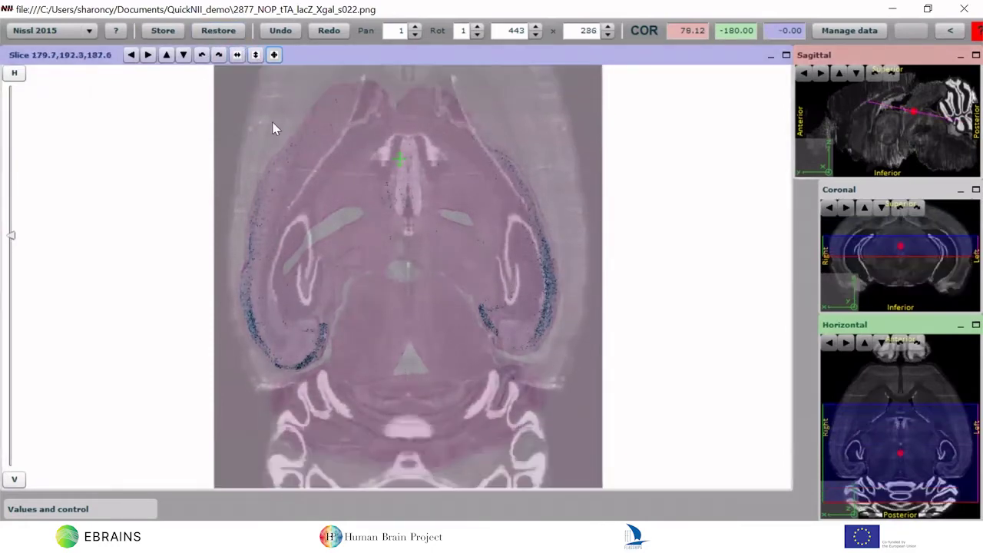
Test a small in-plane rotation and revert it, and stretch the atlas slice to 483 × 399 to fit the section.
click(219, 55)
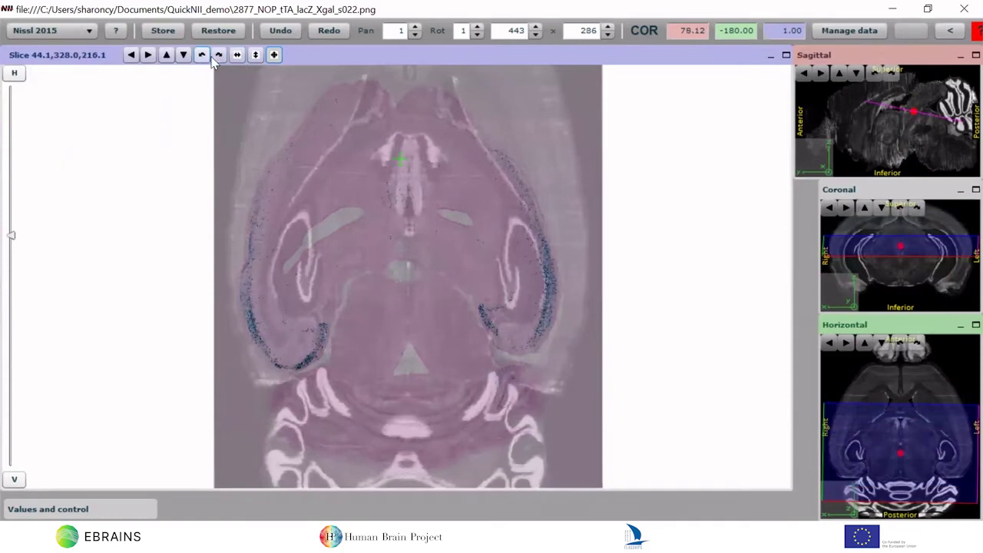
click(201, 55)
click(237, 54)
drag(277, 199, 288, 202)
click(255, 54)
drag(375, 440, 372, 325)
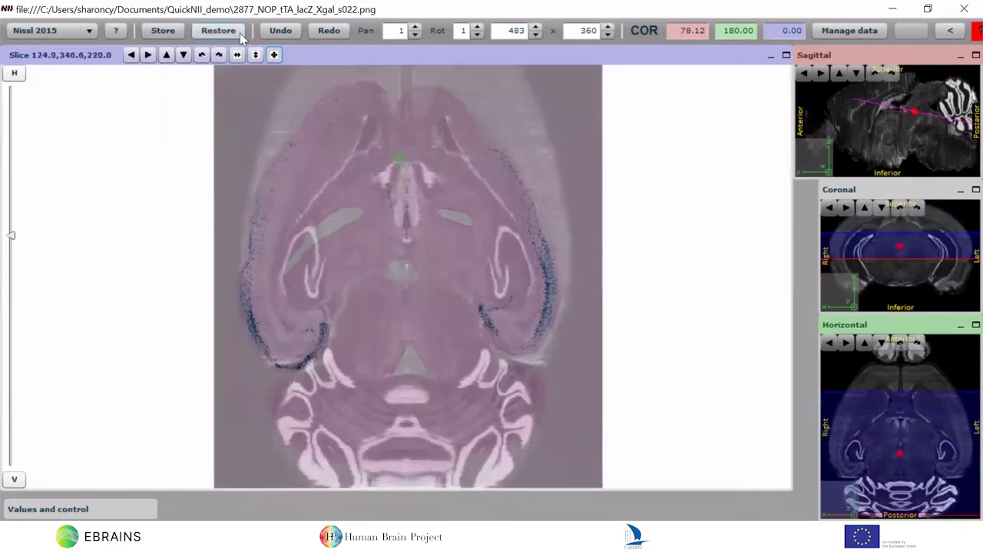
click(255, 55)
drag(381, 443, 397, 265)
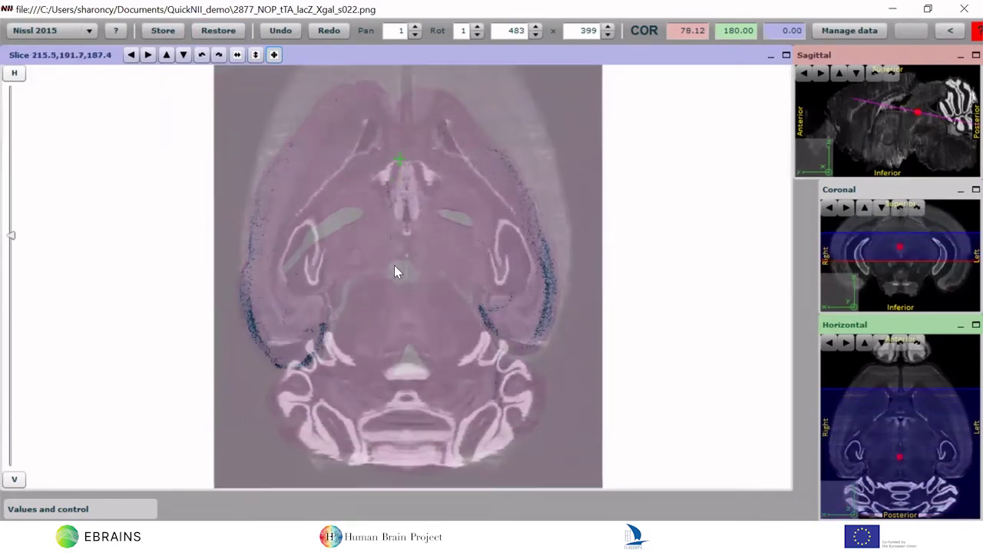
Move the cut plane upward in the sagittal view and shift the atlas slice into line with the section, adjusting the overlay transparency.
drag(11, 237, 90, 222)
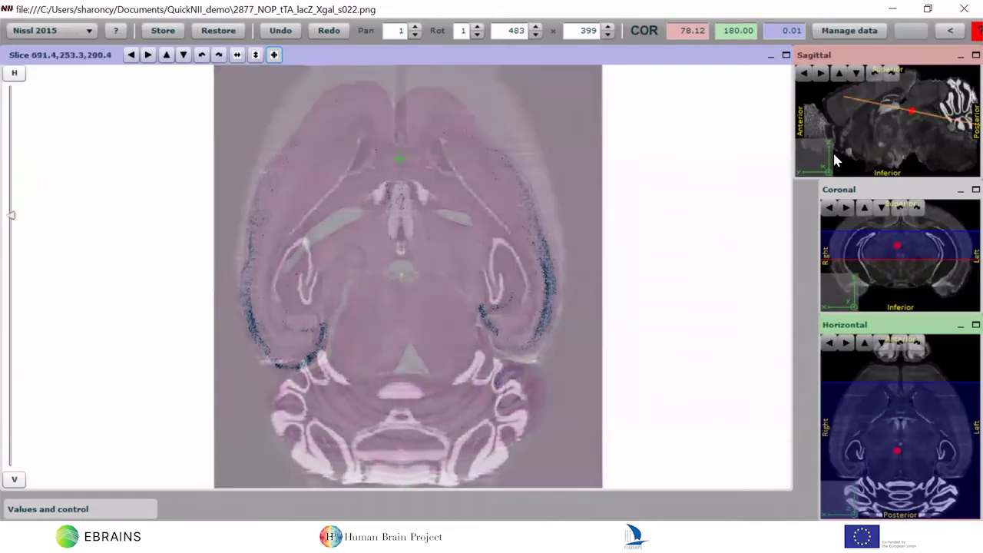
drag(911, 113, 904, 99)
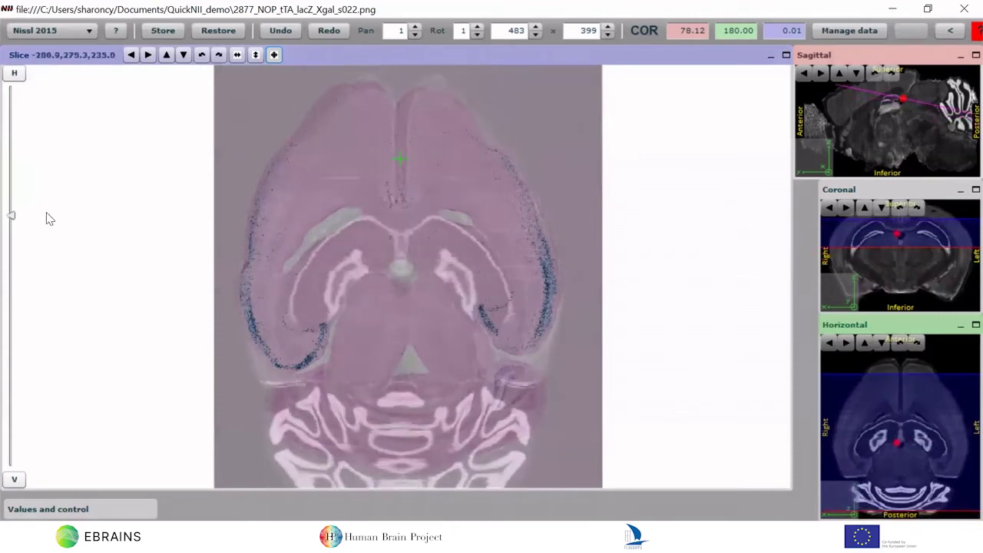
drag(11, 215, 12, 132)
drag(40, 177, 49, 200)
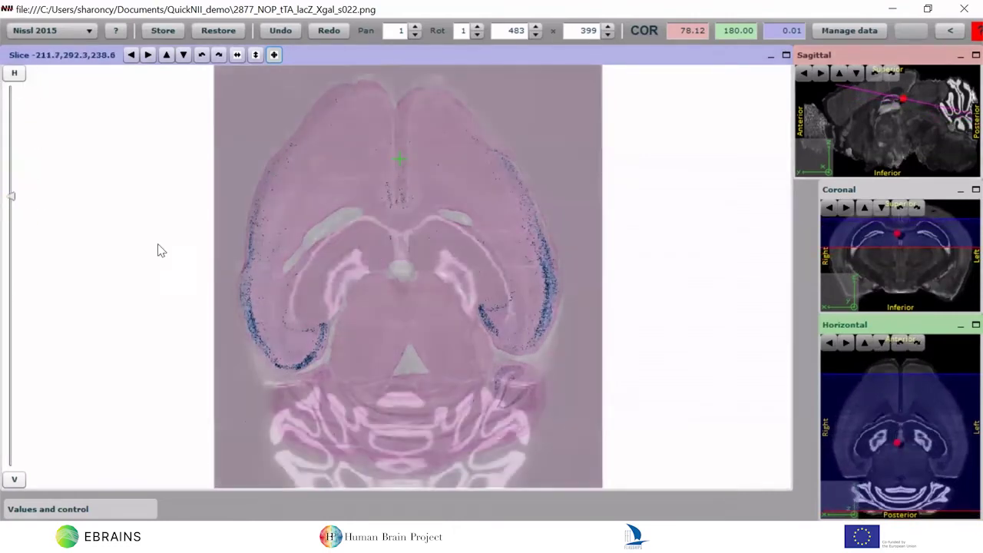
drag(461, 308, 458, 297)
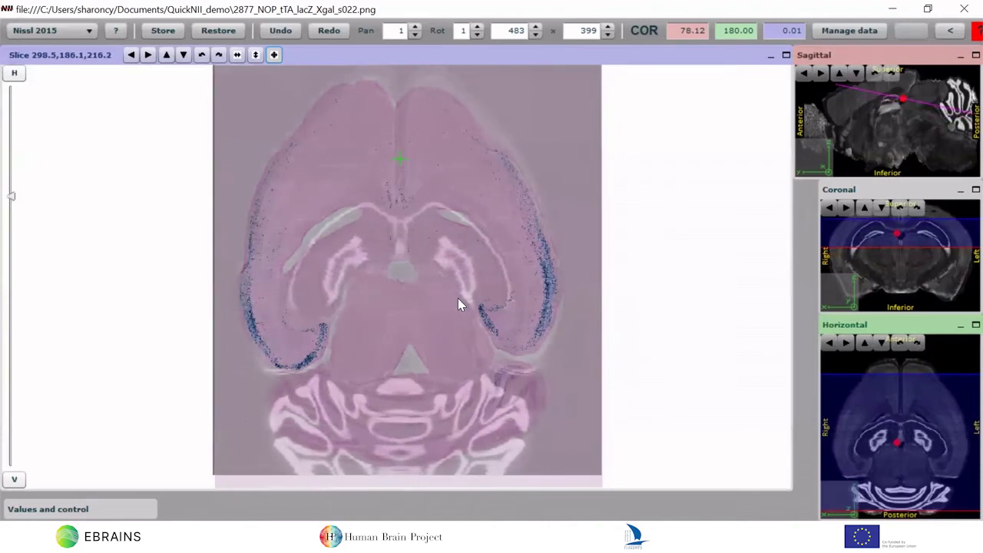
Stretch the atlas slice vertically to 457 and rotate it in-plane to -2.00.
click(254, 54)
drag(412, 464, 335, 252)
click(219, 55)
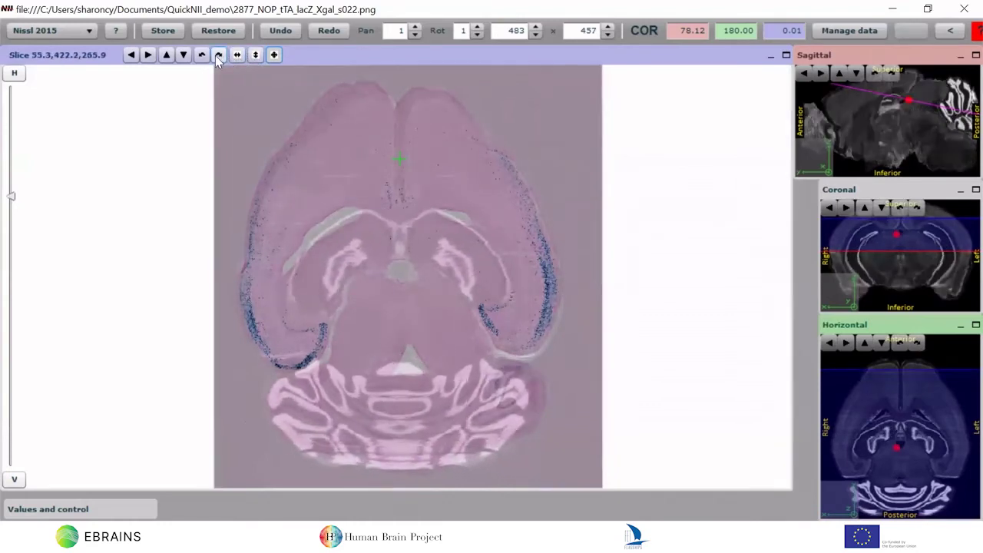
click(204, 57)
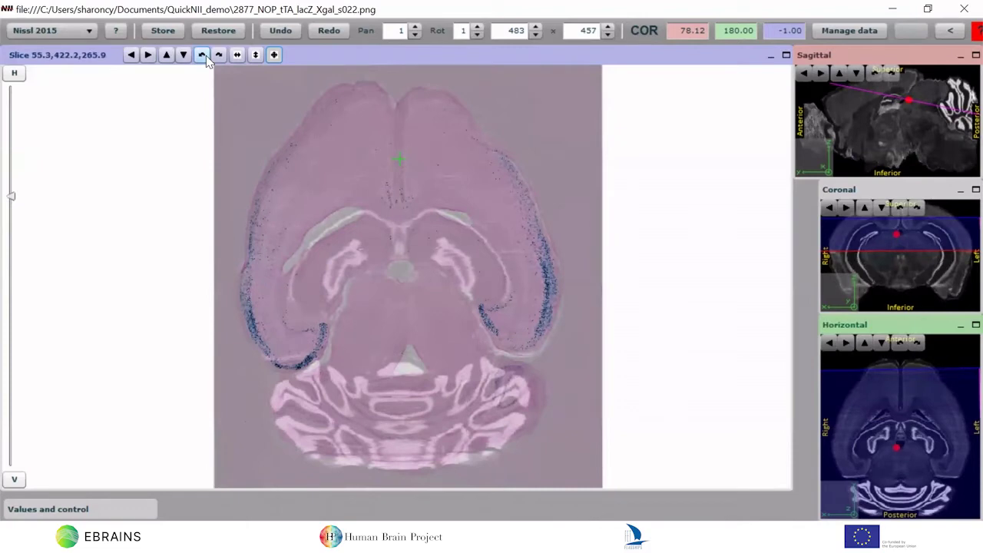
click(204, 57)
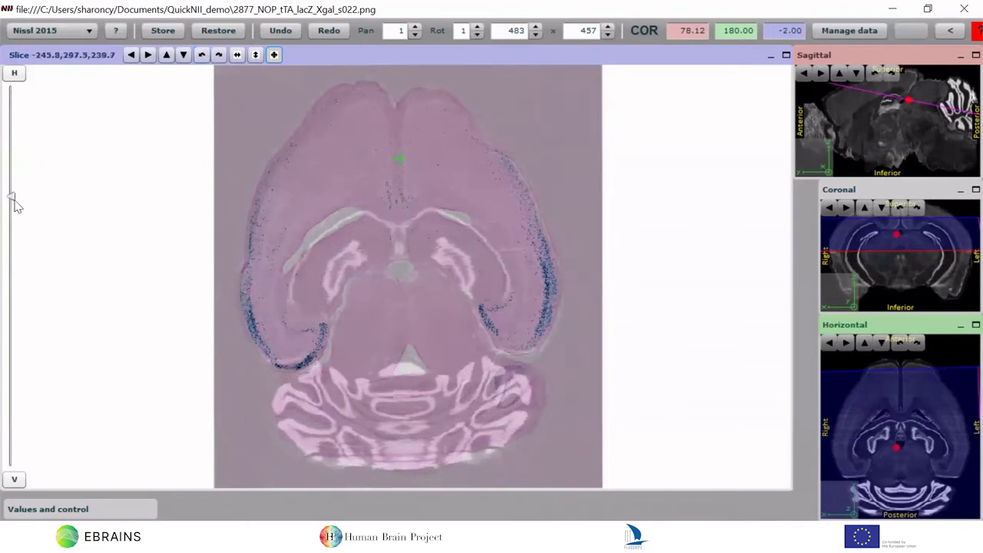
Make the section overlay more transparent to check the fit, and store the anchoring of section 22.
drag(13, 192, 79, 230)
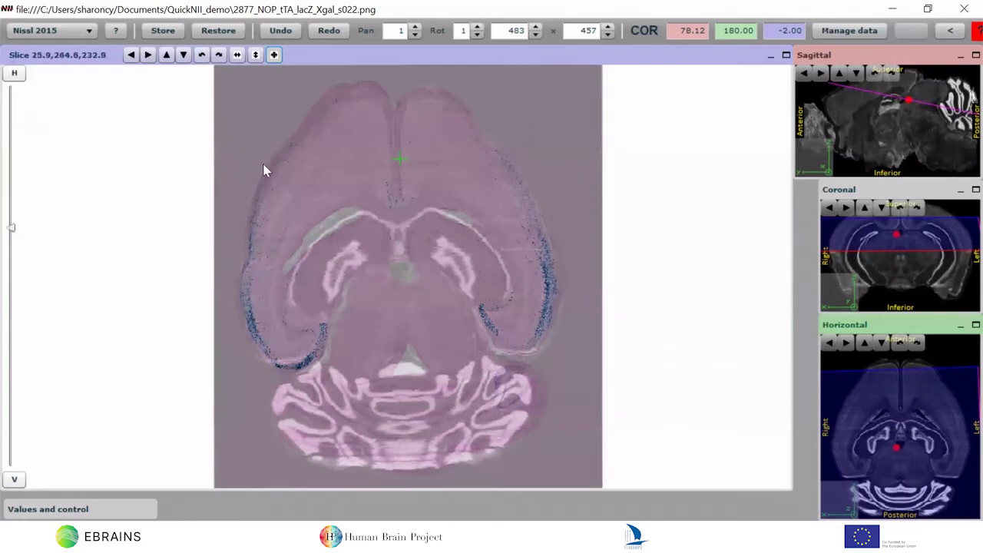
click(163, 31)
click(163, 32)
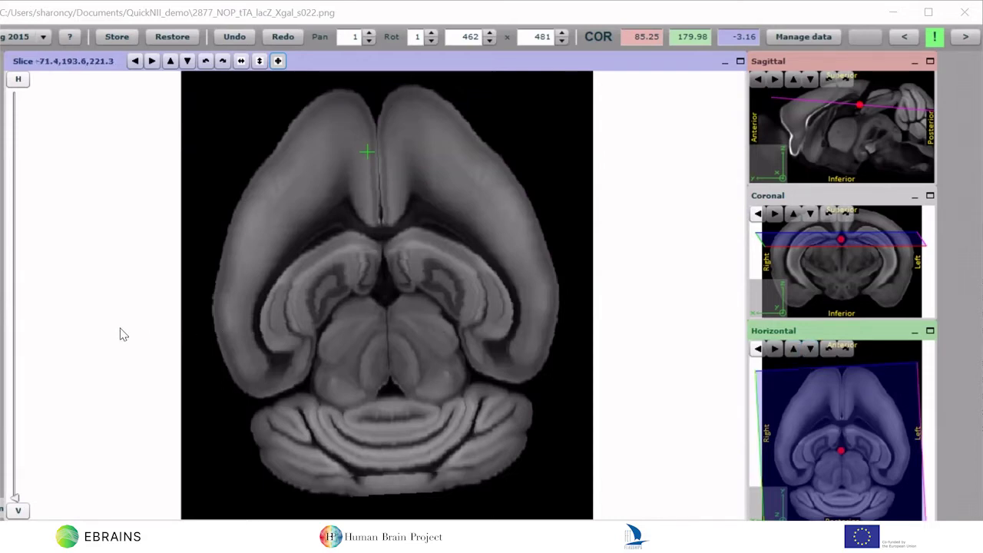
Fade between the section 22 image and the atlas to compare them, and rotate the cut plane in the coronal view.
drag(15, 498, 9, 30)
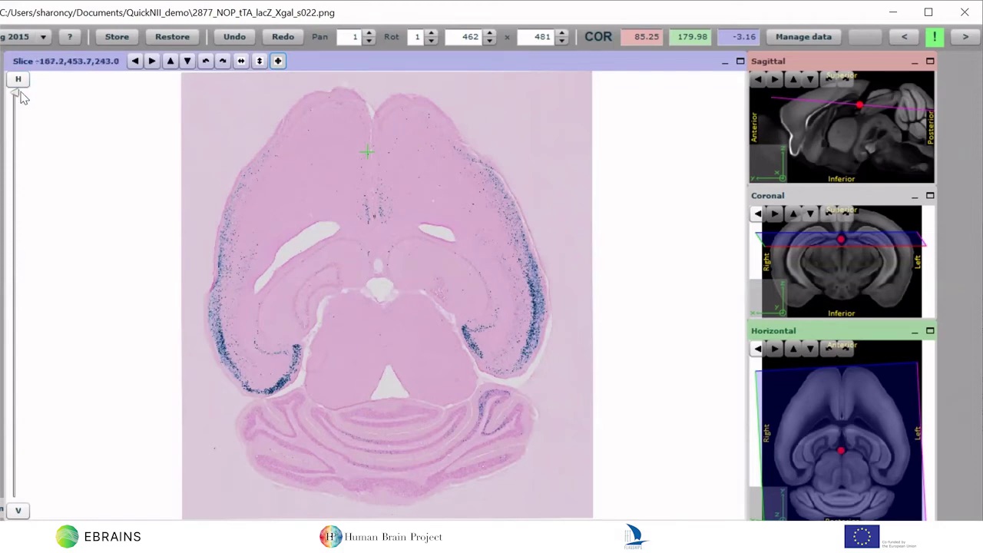
drag(15, 92, 17, 362)
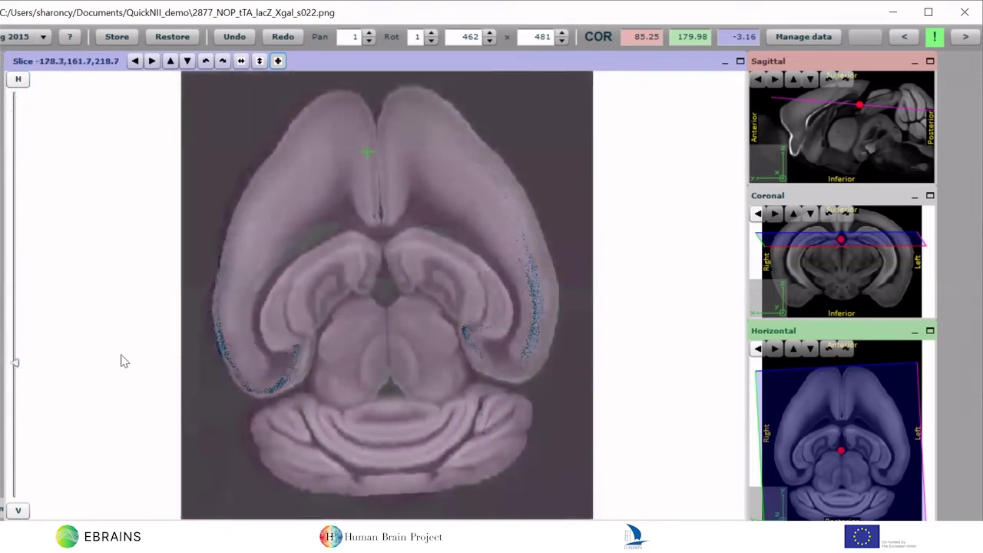
click(845, 216)
click(844, 218)
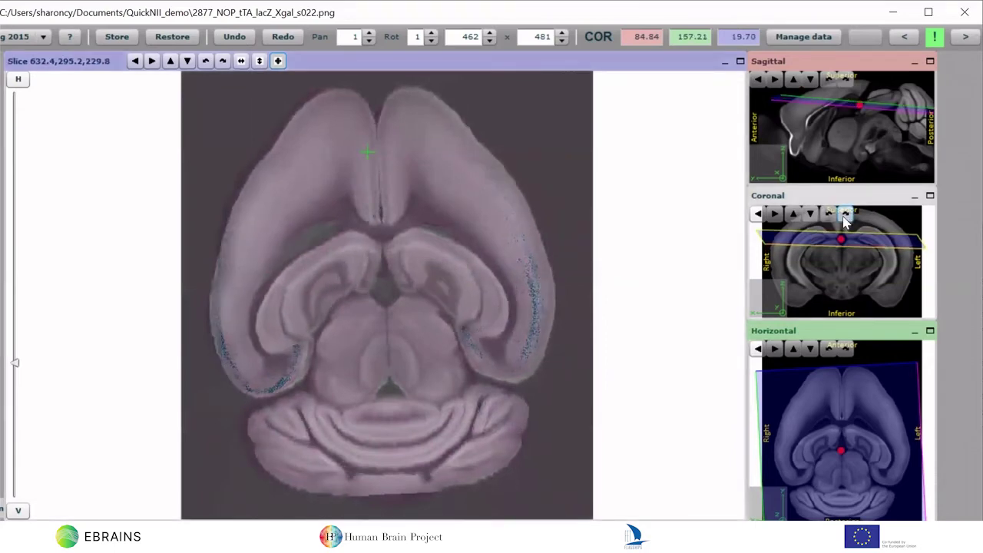
click(843, 218)
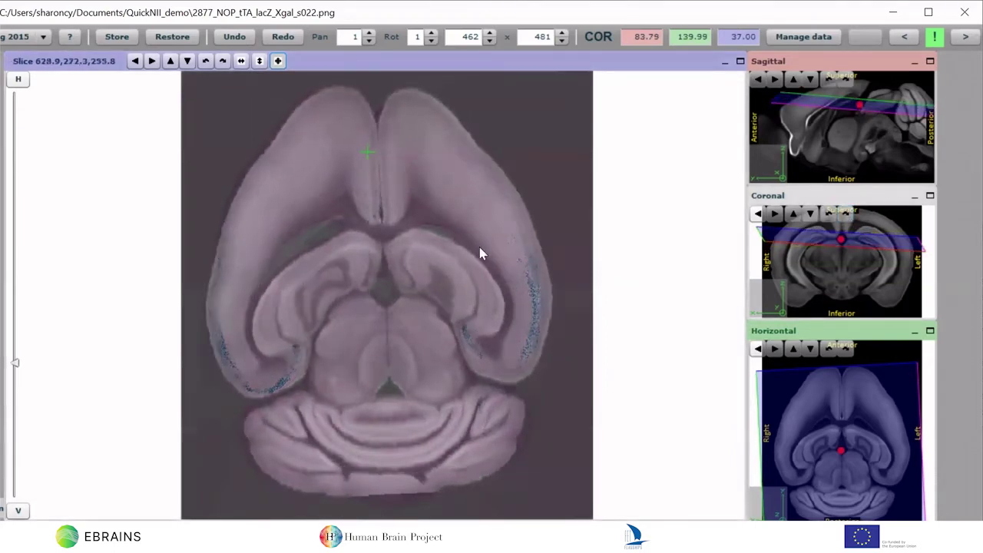
drag(17, 365, 80, 330)
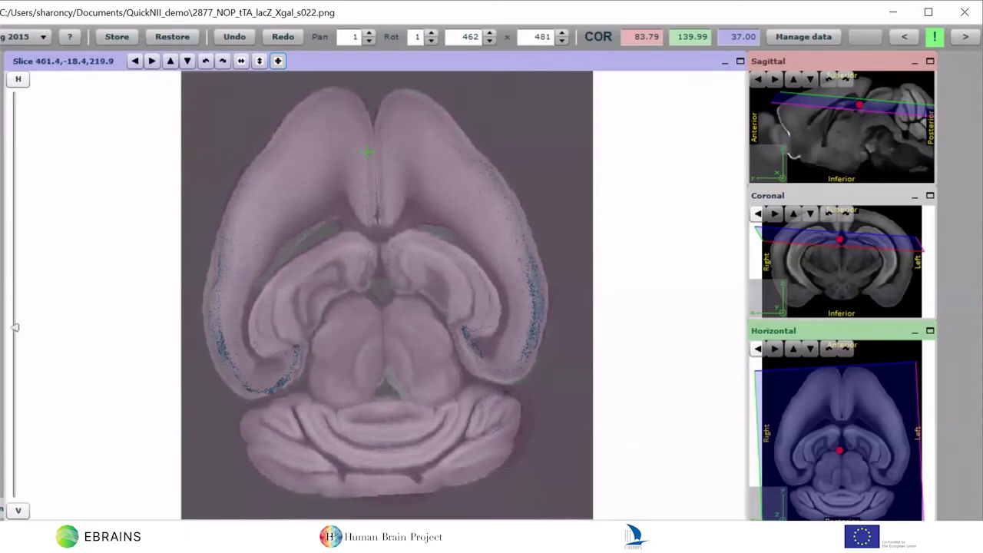
Switch to the VisuAlign-v0_8-WHS_Rat_v3_fix folder, run VisuAlign.bat, and maximize the VisuAlign window.
click(651, 495)
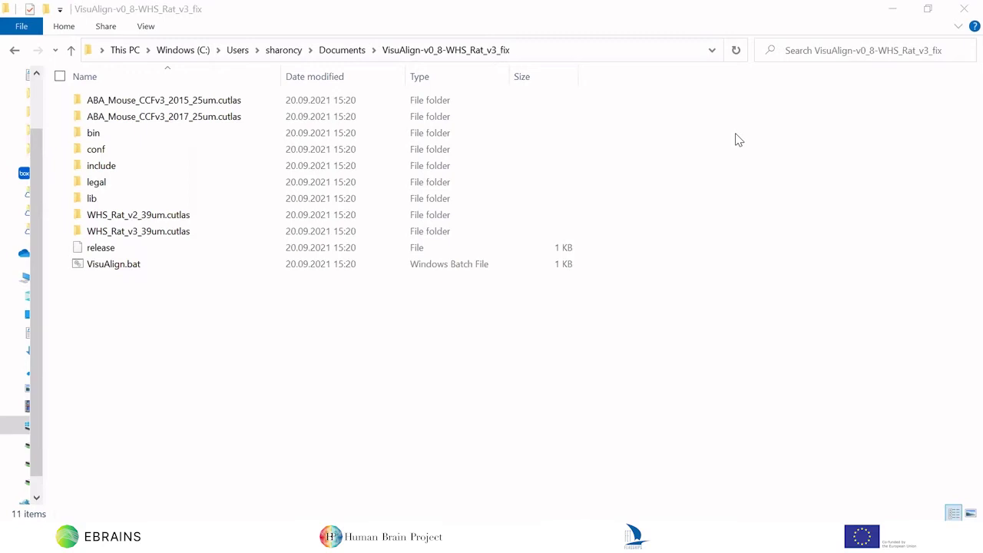
double_click(112, 272)
click(553, 290)
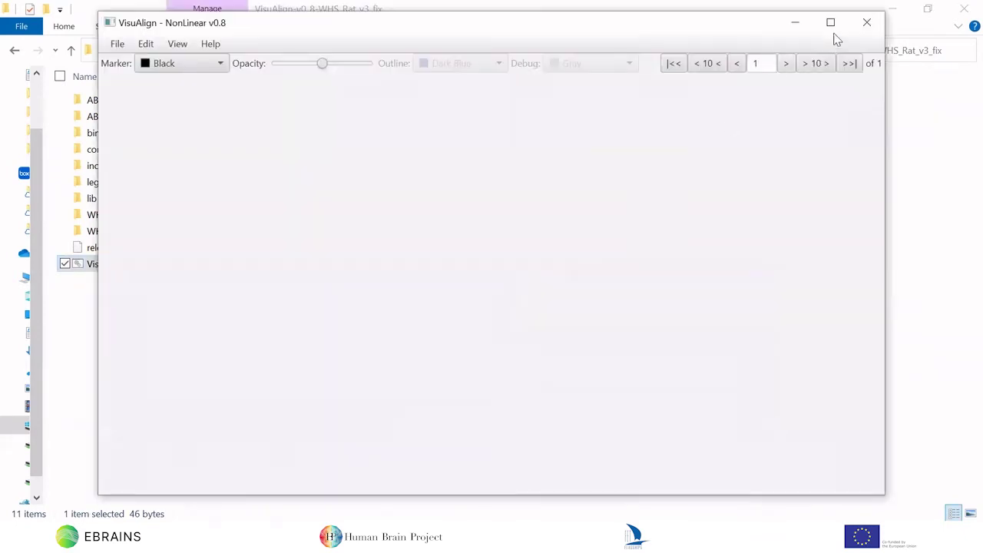
click(834, 26)
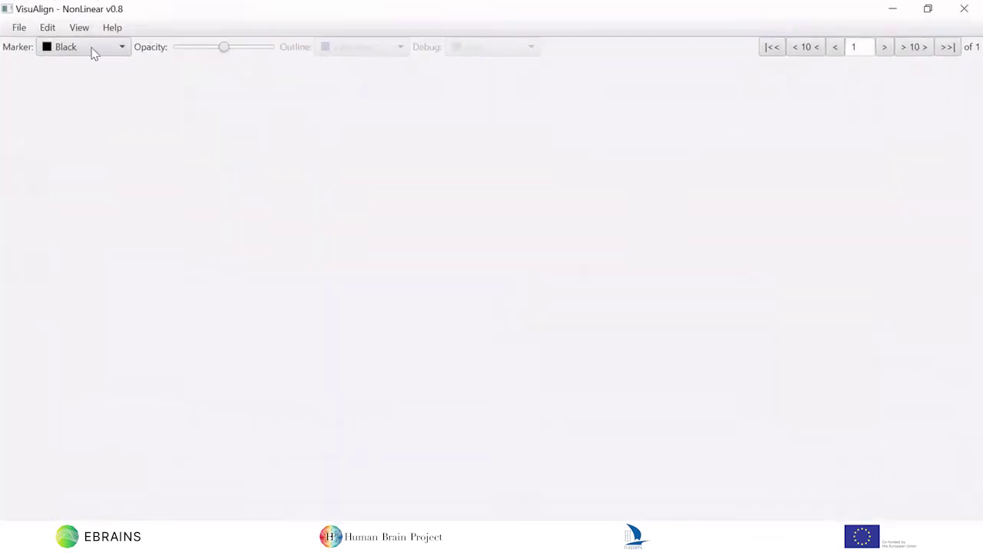
Open tTA_2877_NOP_horizontal_6sections.json and raise the atlas overlay opacity to its maximum so regions are drawn as dark blue outlines.
click(19, 27)
click(27, 49)
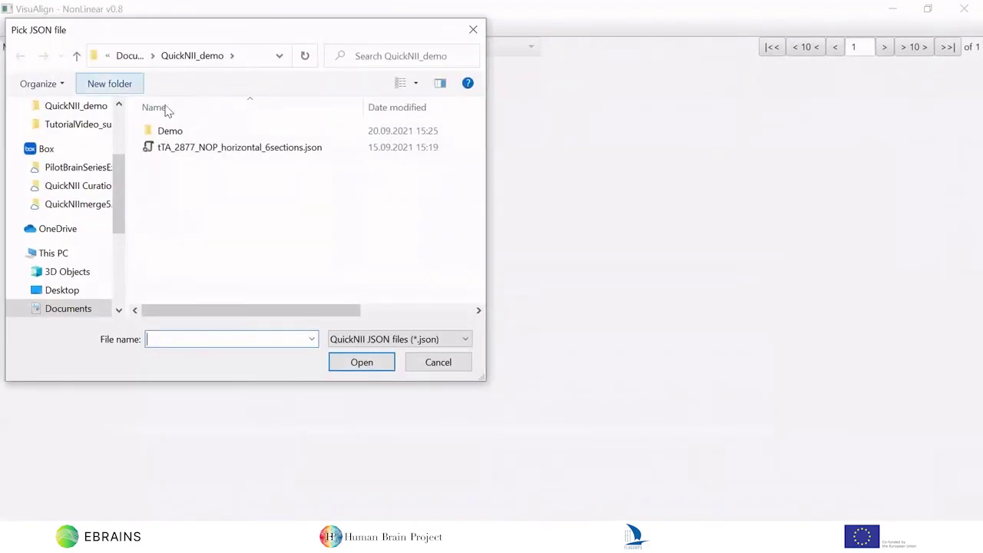
click(226, 148)
click(361, 364)
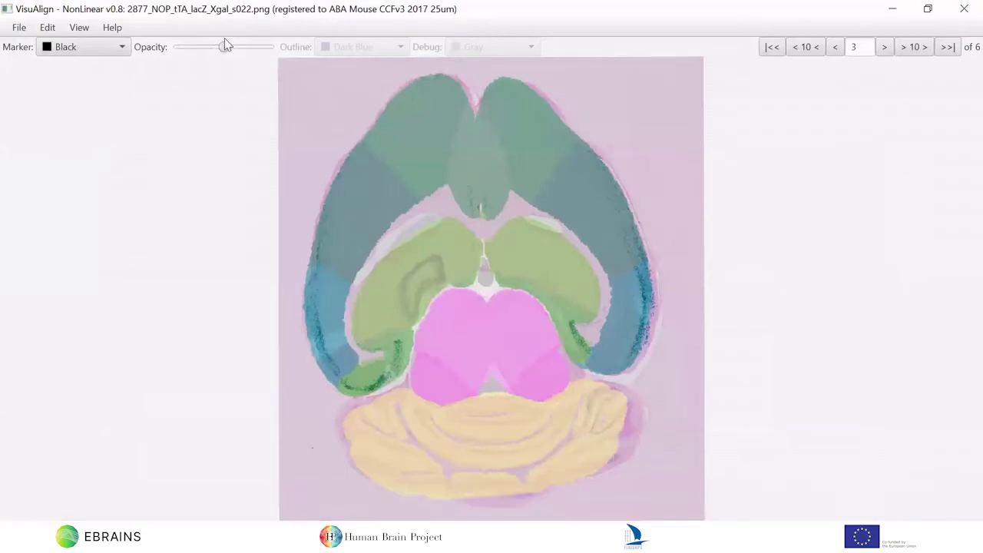
drag(225, 48, 303, 45)
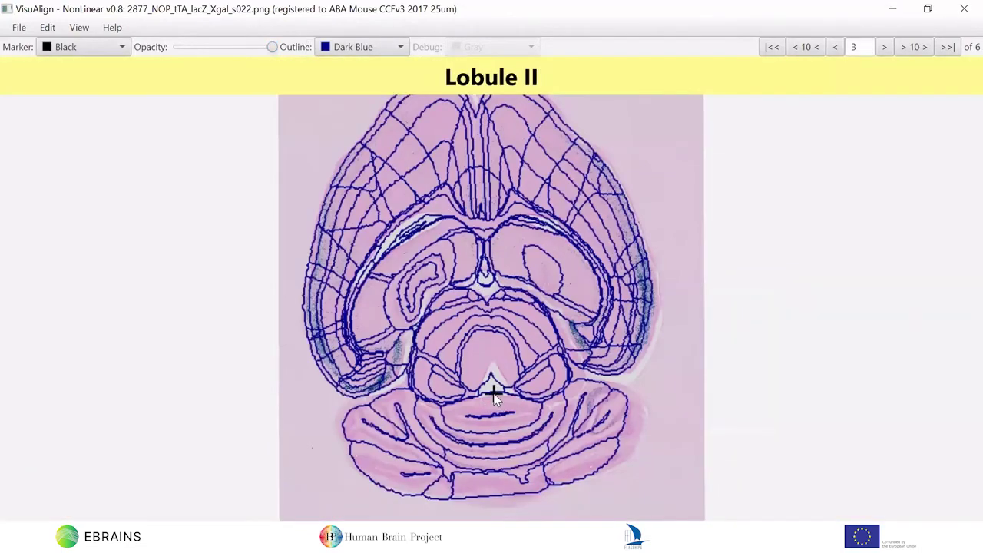
Warp the atlas outlines outward to the tissue edge at the right cortex and at two points on the right cerebellum.
drag(649, 309, 657, 313)
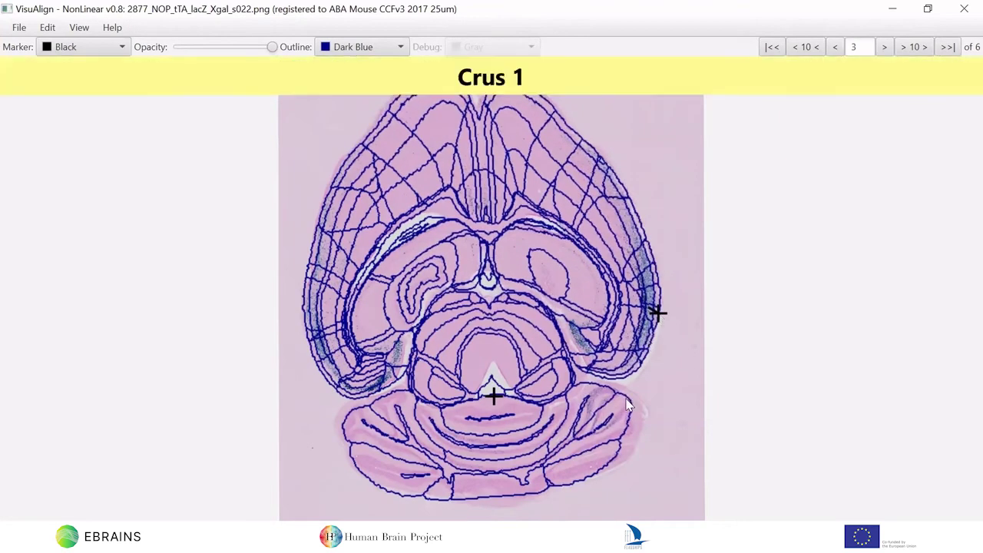
drag(628, 402, 636, 400)
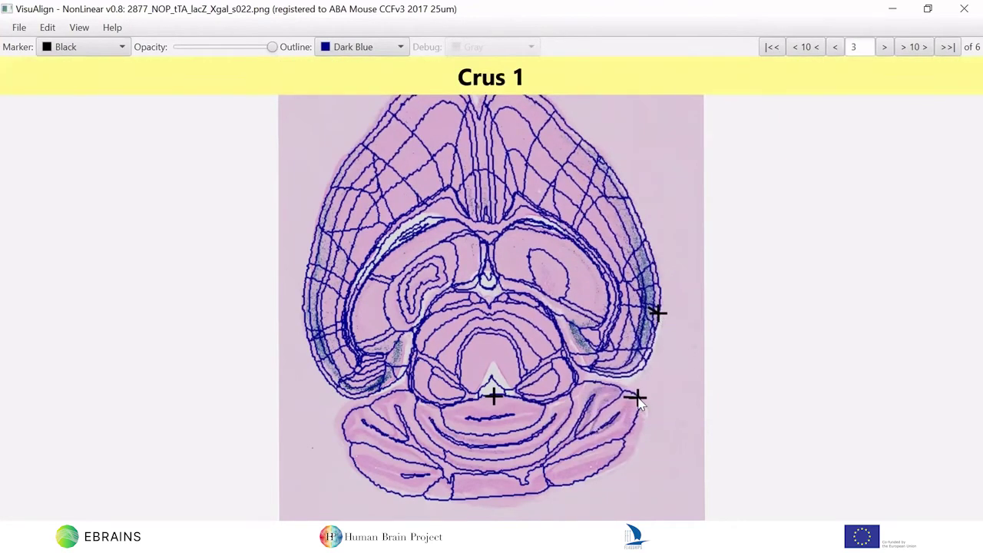
click(622, 443)
drag(622, 443, 628, 445)
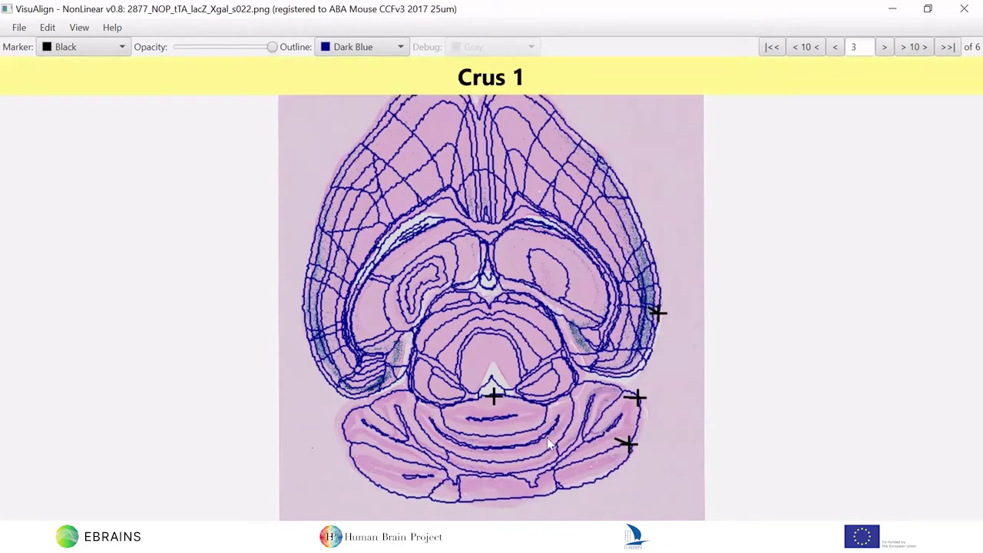
Add markers at the lower edge and left edge of the cerebellum and pull the atlas outlines outward to the tissue border.
click(499, 496)
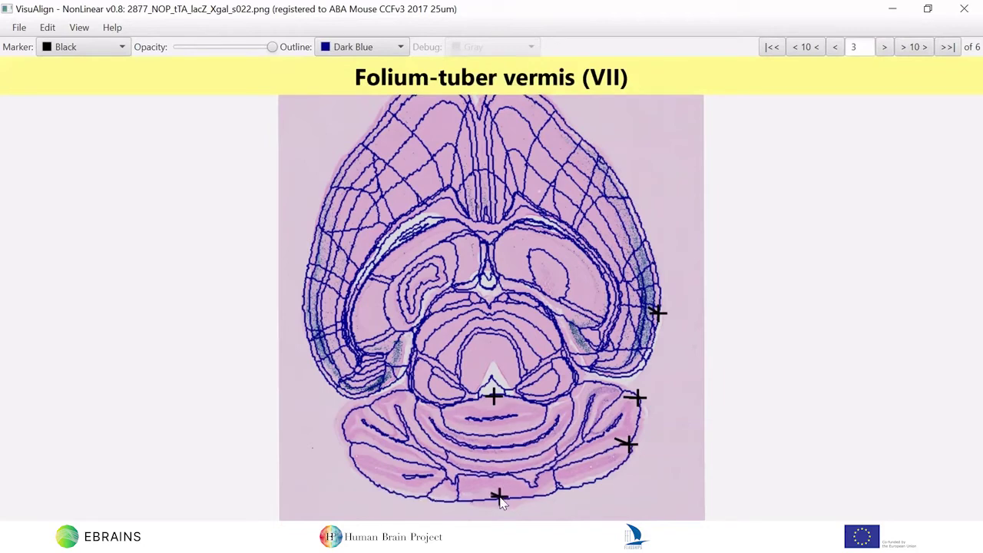
drag(499, 496, 500, 503)
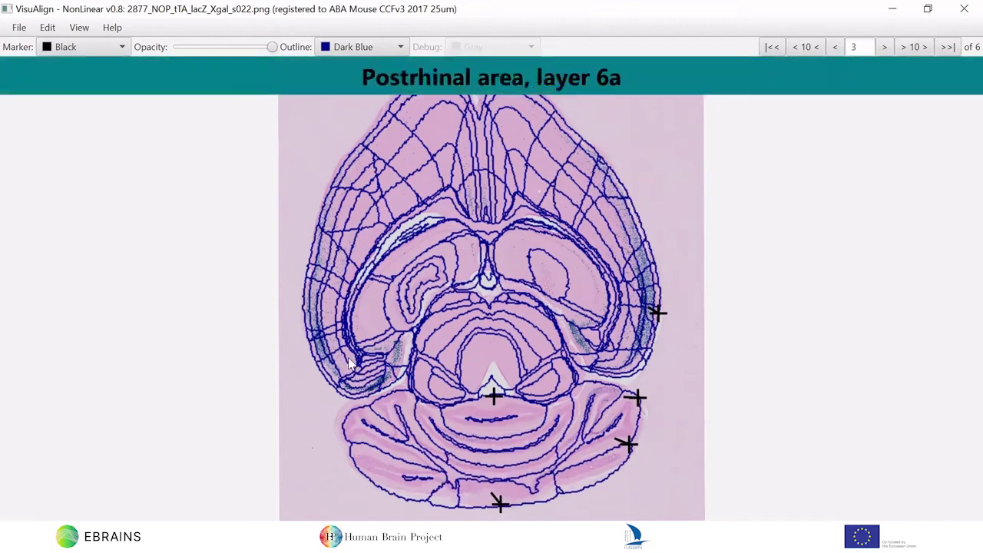
click(340, 417)
drag(341, 416, 337, 417)
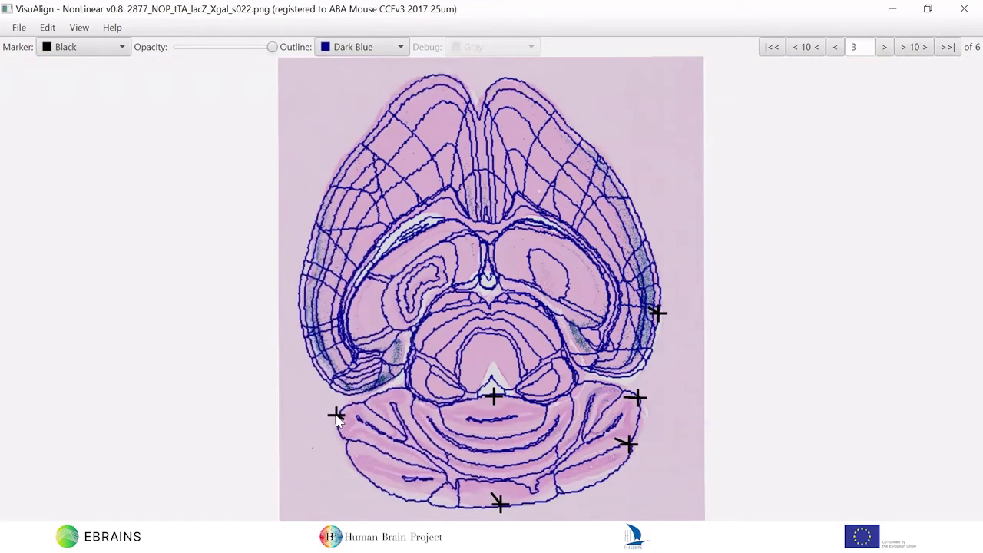
click(19, 29)
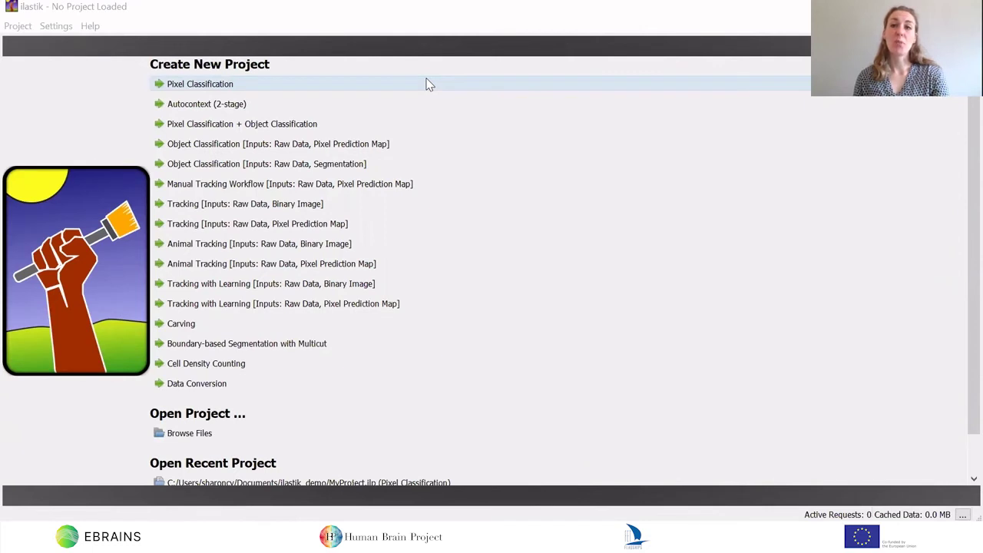
In ilastik, create a Pixel Classification project named MyProject.ilp in the ilastik_demo folder under Documents.
click(260, 86)
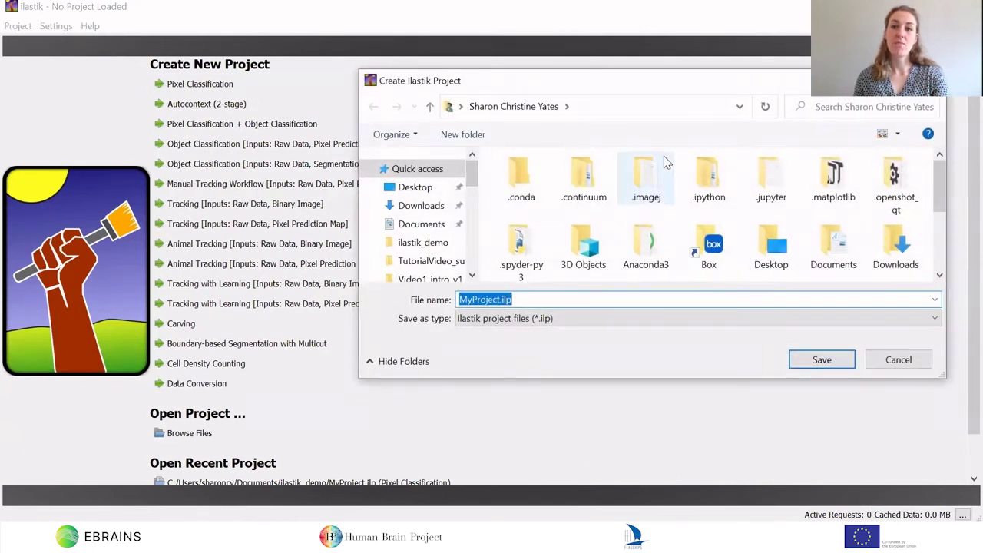
click(833, 253)
click(820, 358)
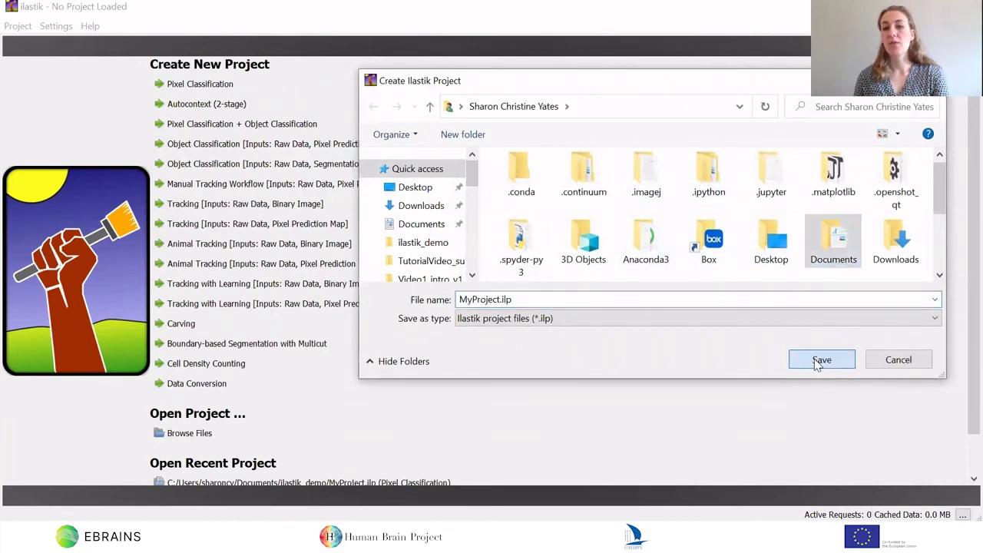
click(558, 234)
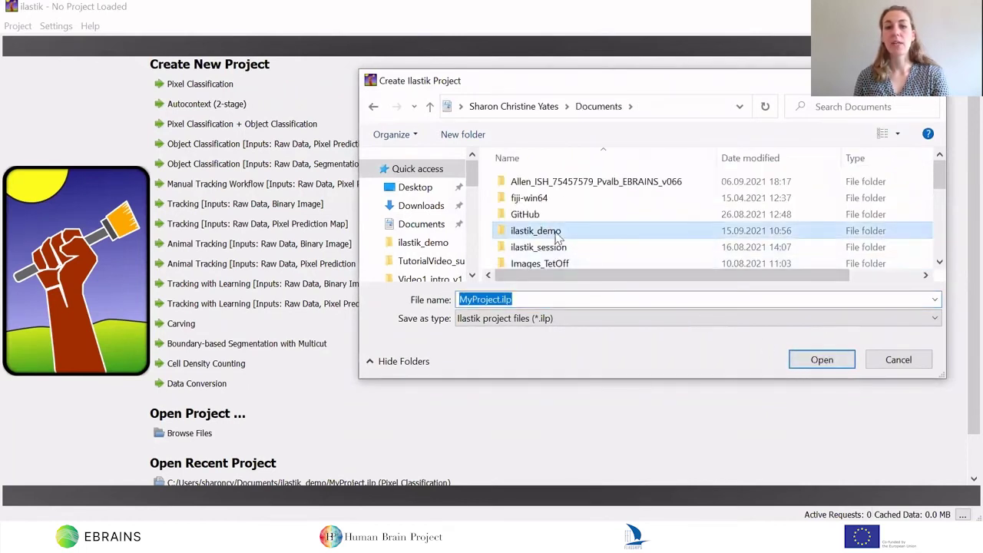
click(819, 359)
click(816, 361)
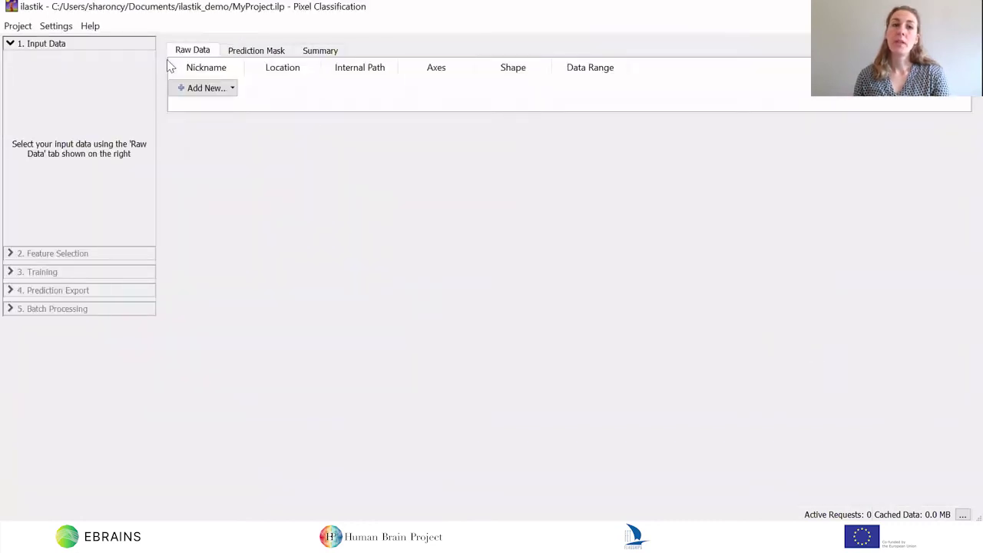
Add the four resized section images s001, s004, s016 and s031 from ilastik_demo as raw data.
click(194, 89)
click(208, 112)
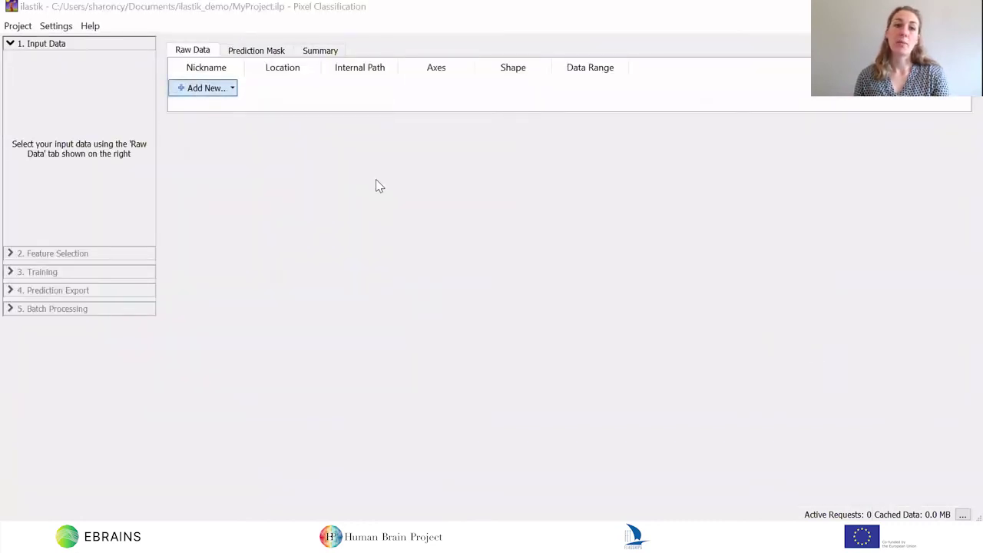
drag(484, 204, 811, 214)
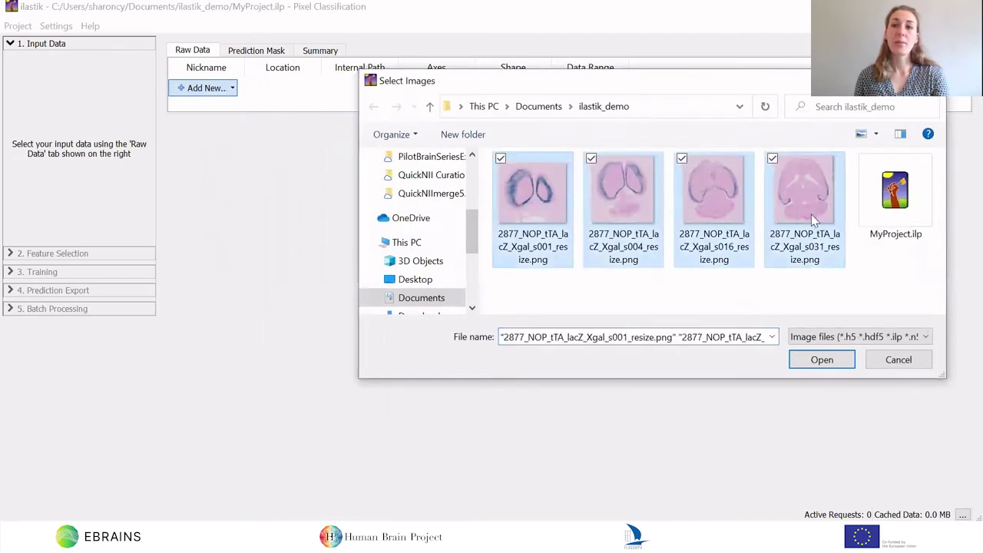
click(821, 359)
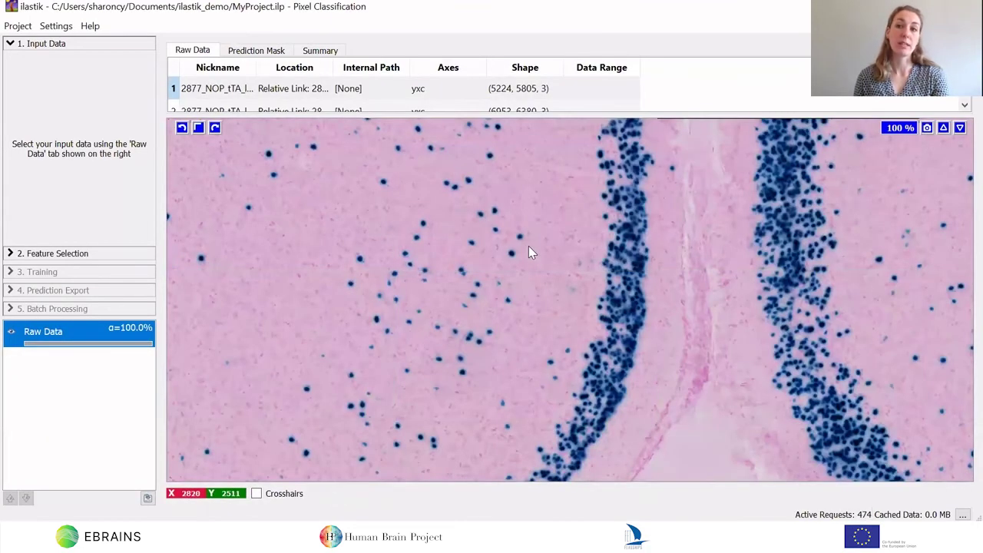
Select all Color/Intensity, Edge and Texture features at every available sigma from 0.30 to 10.00.
click(80, 254)
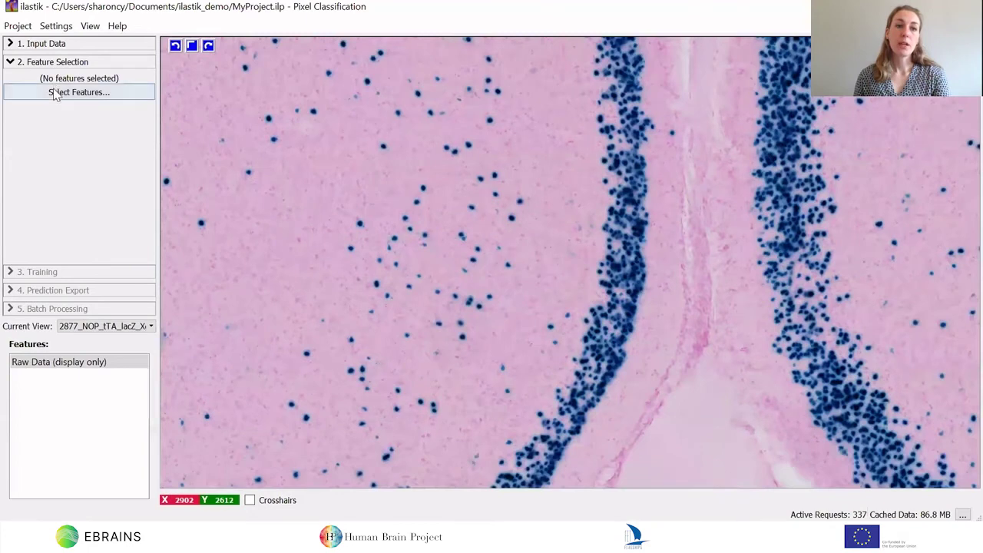
click(54, 93)
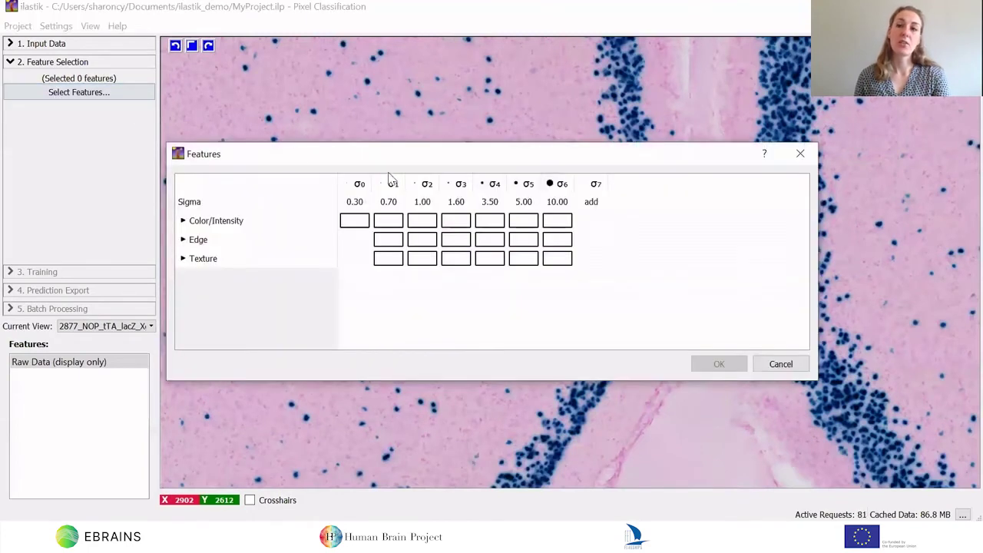
click(361, 220)
drag(360, 220, 572, 263)
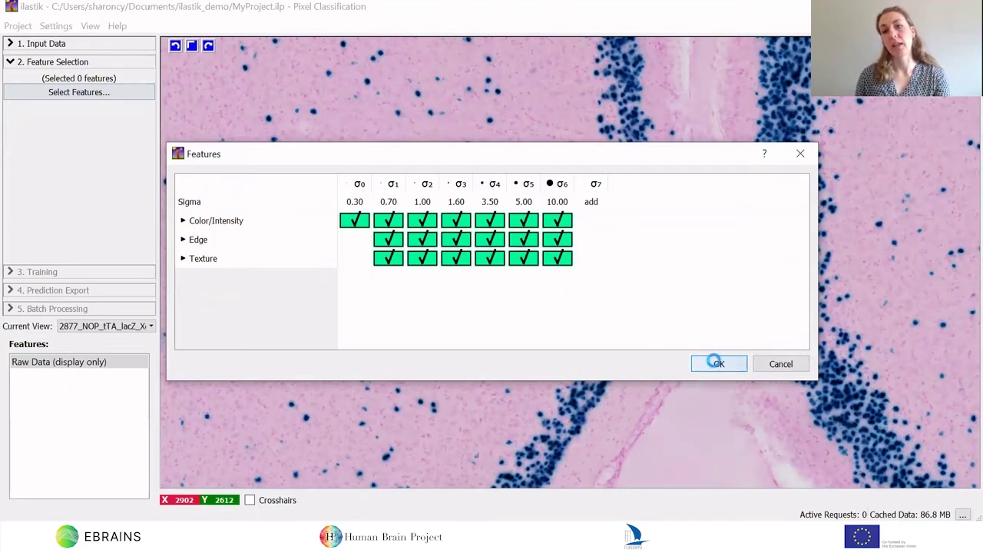
click(718, 365)
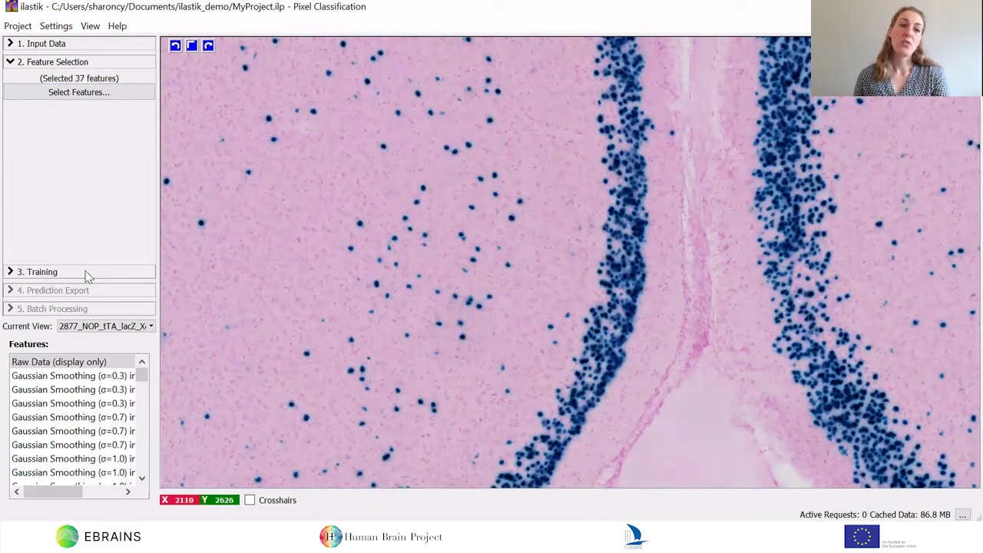
In the training stage, rename Label 1 to Foreground and Label 2 to Background.
click(46, 272)
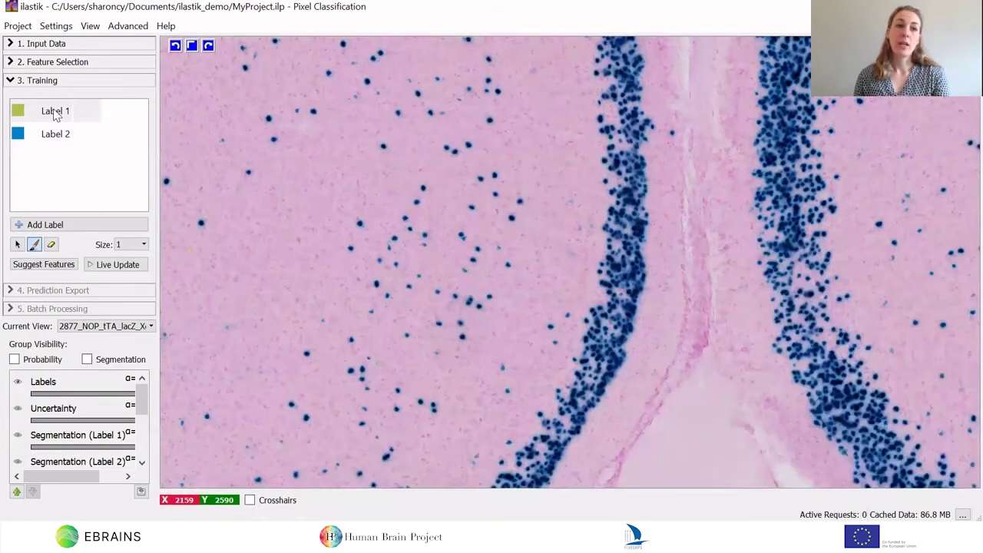
double_click(55, 111)
key(BackSpace)
text(Foreground)
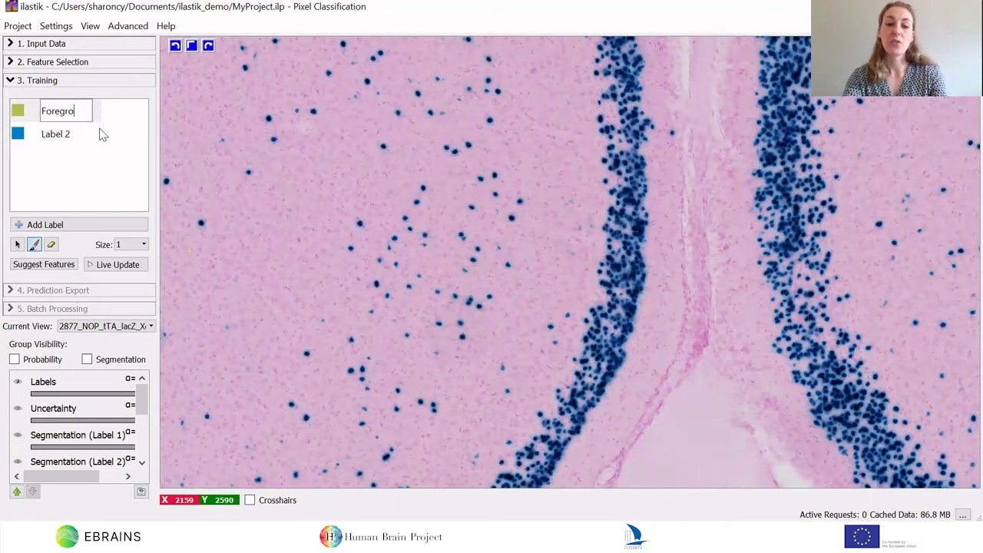
double_click(66, 135)
key(BackSpace)
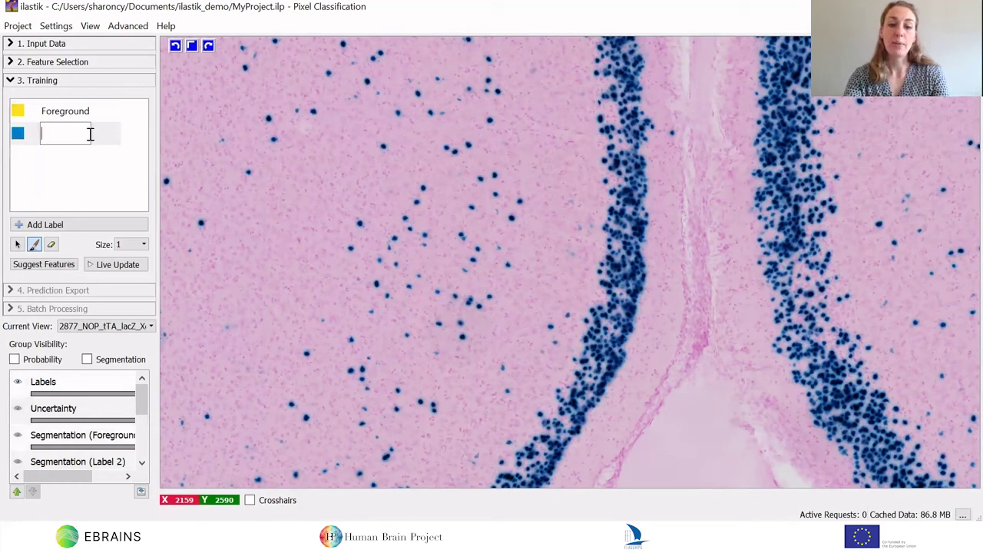
text(Background)
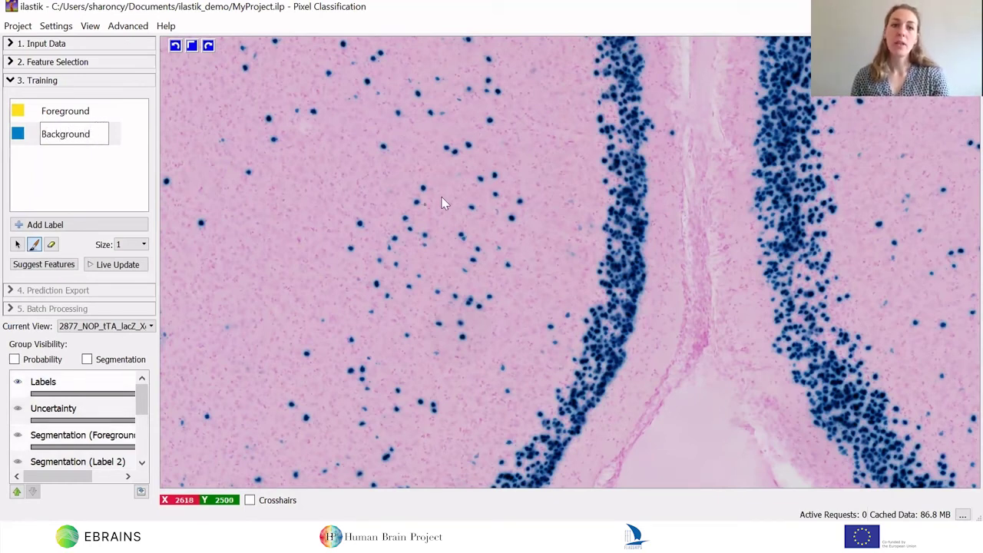
Paint a short Foreground stroke across a dark blue cell at the edge of the dense cell band.
scroll(553, 277, up, 4)
scroll(656, 290, up, 5)
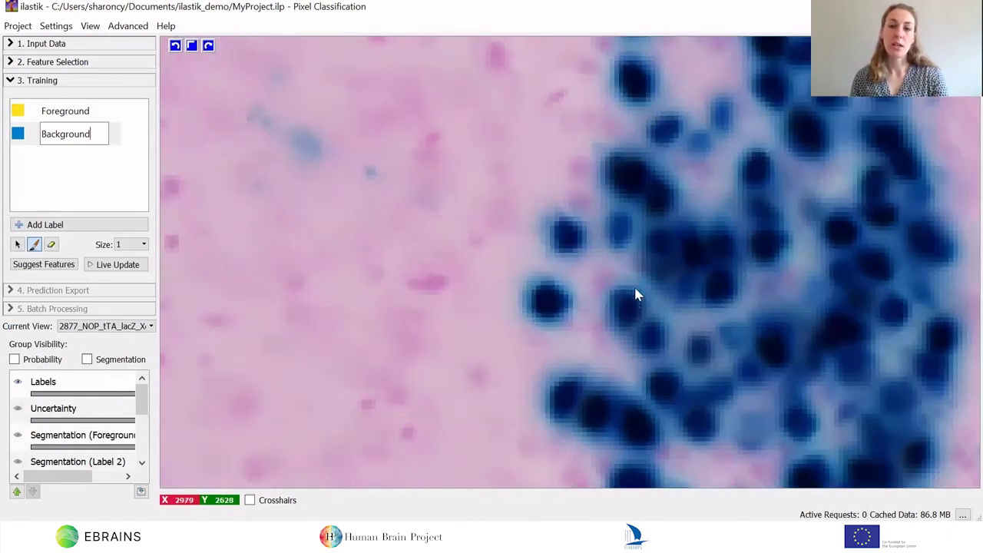
scroll(641, 284, up, 4)
click(64, 112)
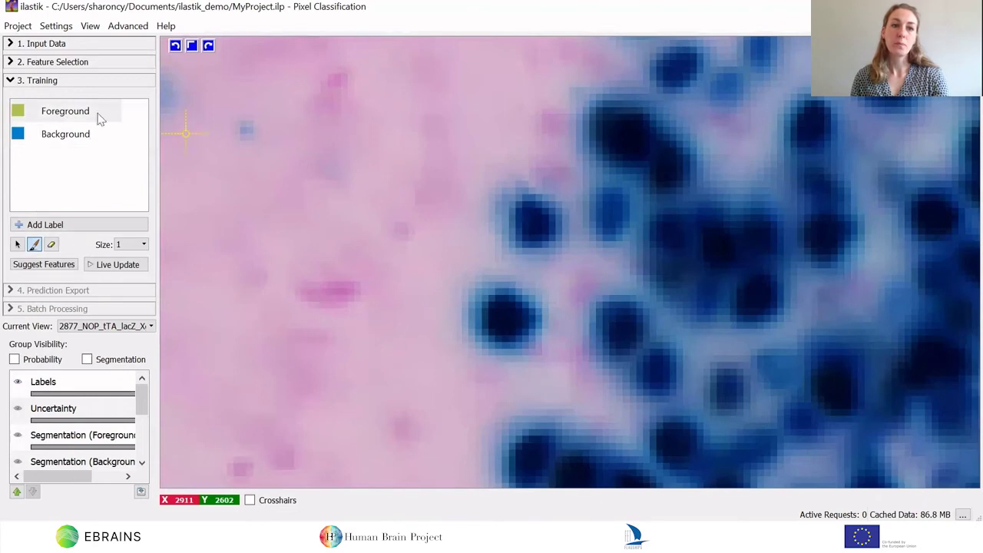
scroll(768, 217, up, 2)
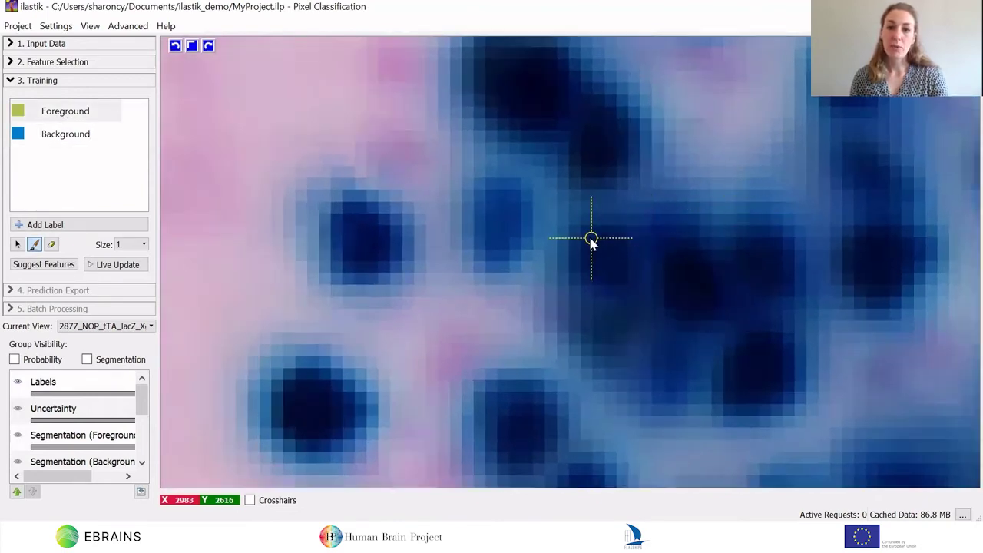
drag(496, 66, 550, 100)
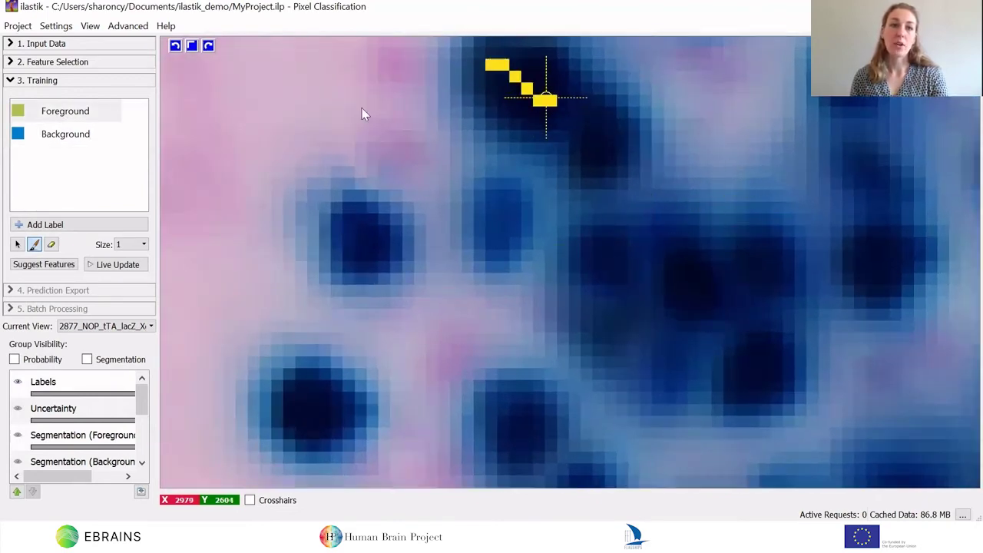
Paint two Background strokes on the pink tissue above and between the isolated cells beside the dense band.
click(86, 135)
drag(372, 127, 261, 79)
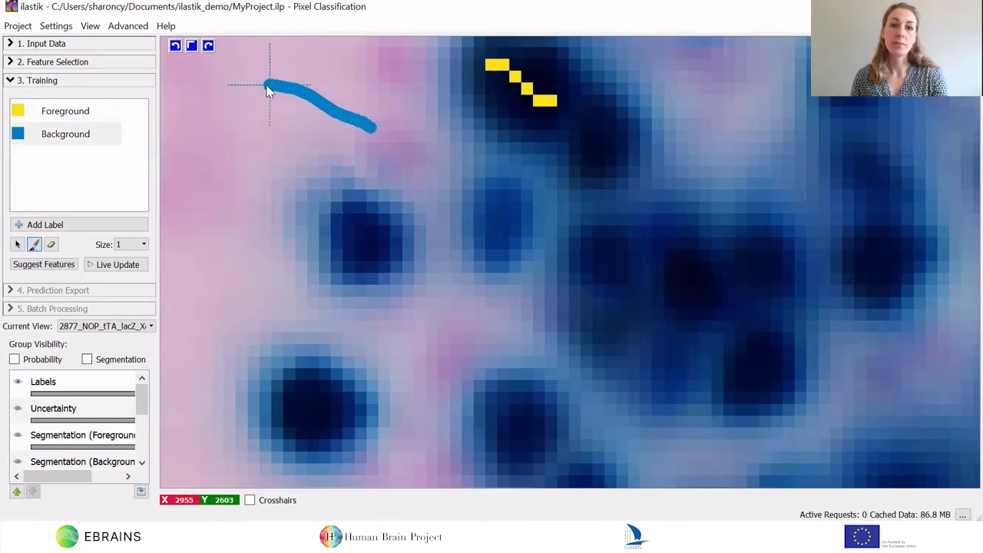
scroll(338, 181, down, 3)
drag(293, 255, 376, 278)
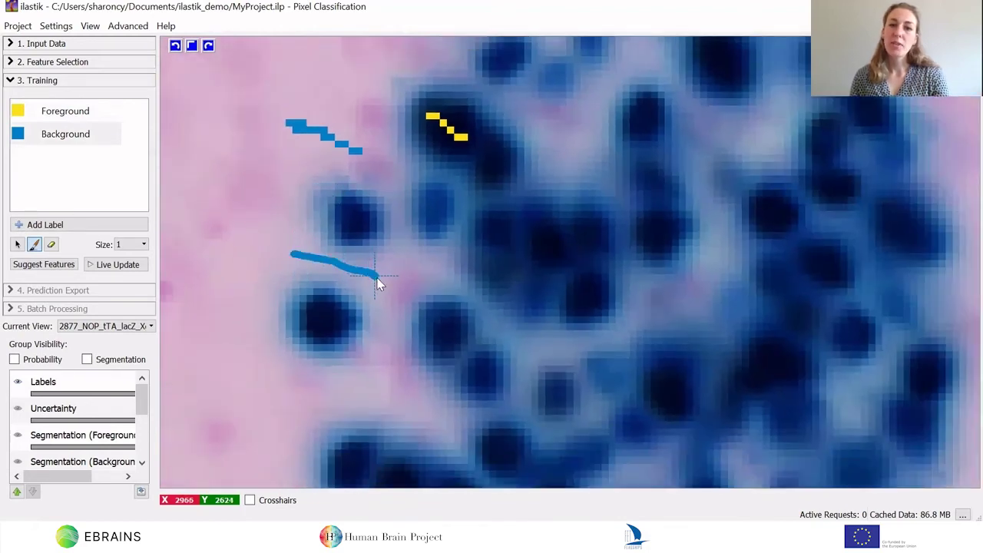
Paint two more Foreground strokes on dark blue cells inside the dense cluster.
click(54, 111)
scroll(614, 194, up, 2)
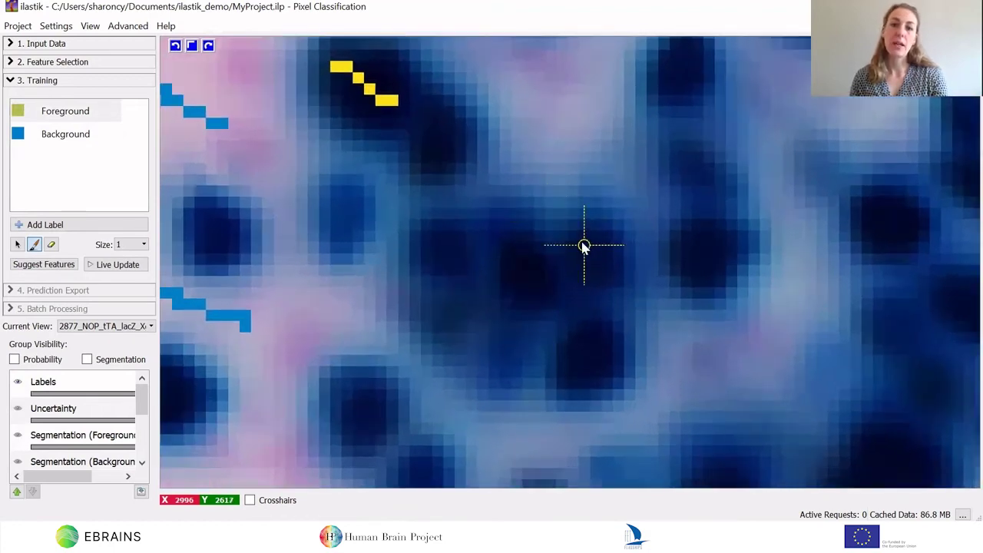
mouse_move(577, 238)
mouse_down()
mouse_move(606, 248)
mouse_move(615, 270)
mouse_up()
drag(686, 234, 710, 284)
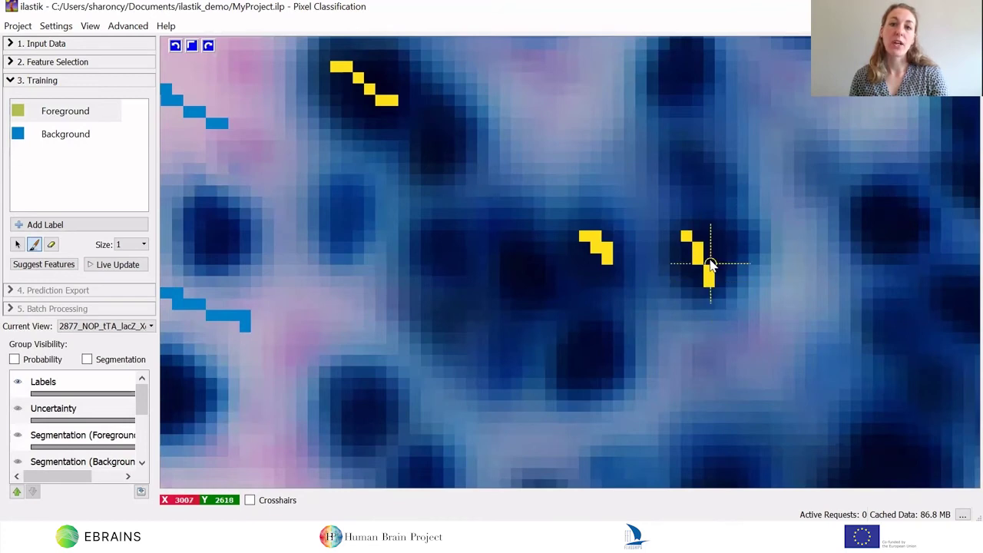
Paint a Background stroke in the gap between the cells above the labelled cluster.
scroll(710, 261, down, 3)
click(49, 135)
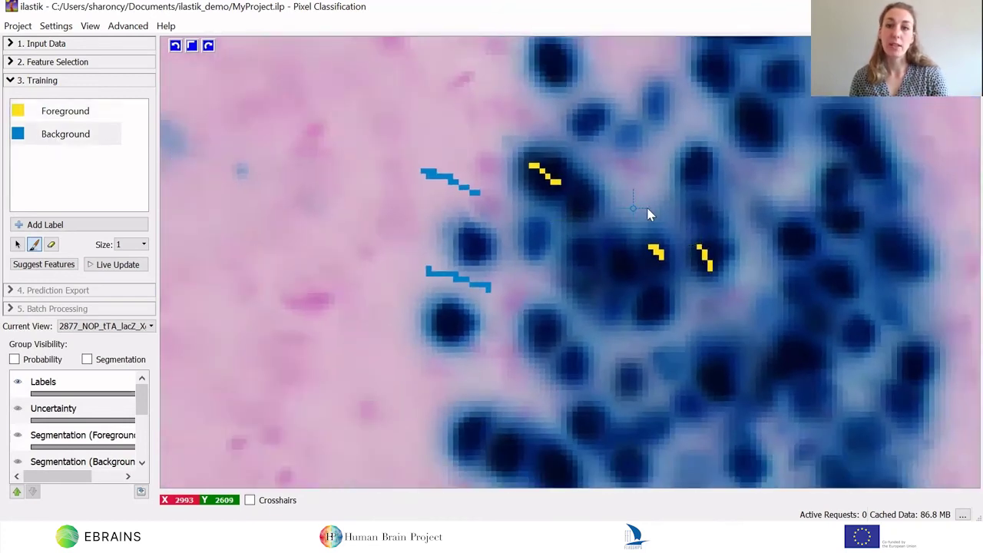
drag(666, 193, 709, 194)
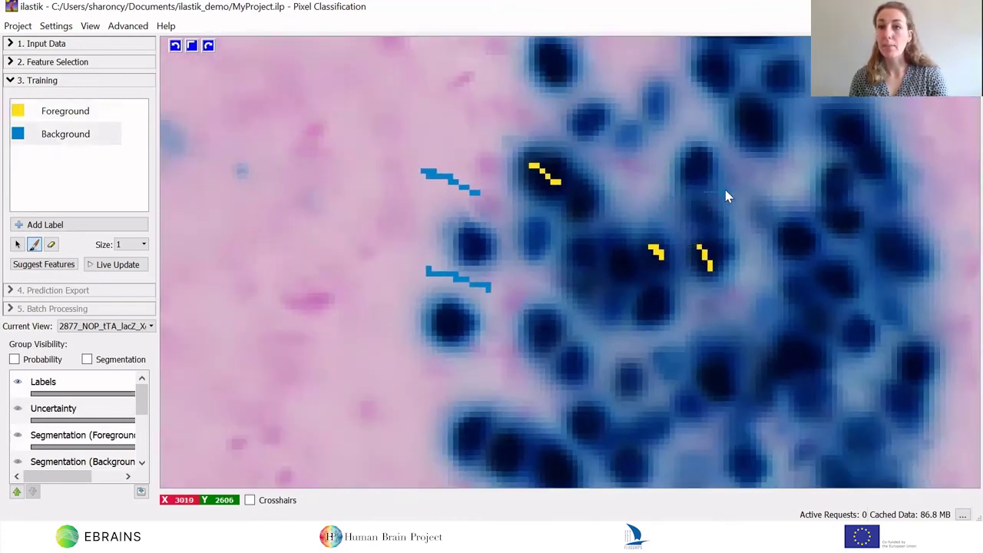
Paint Background strokes beside and below the dark cell above the labelled cluster, and turn on live updating of the predictions.
drag(699, 136, 716, 141)
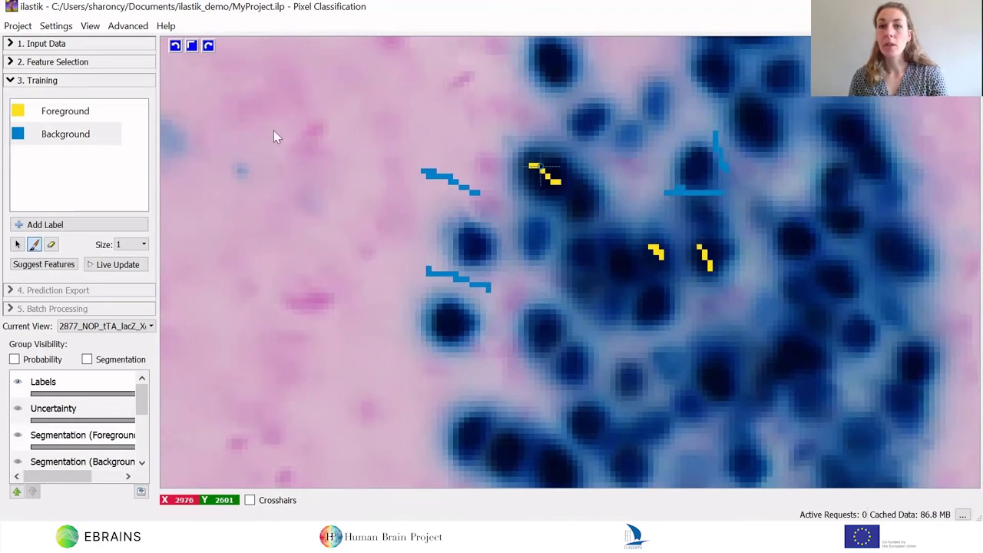
click(110, 266)
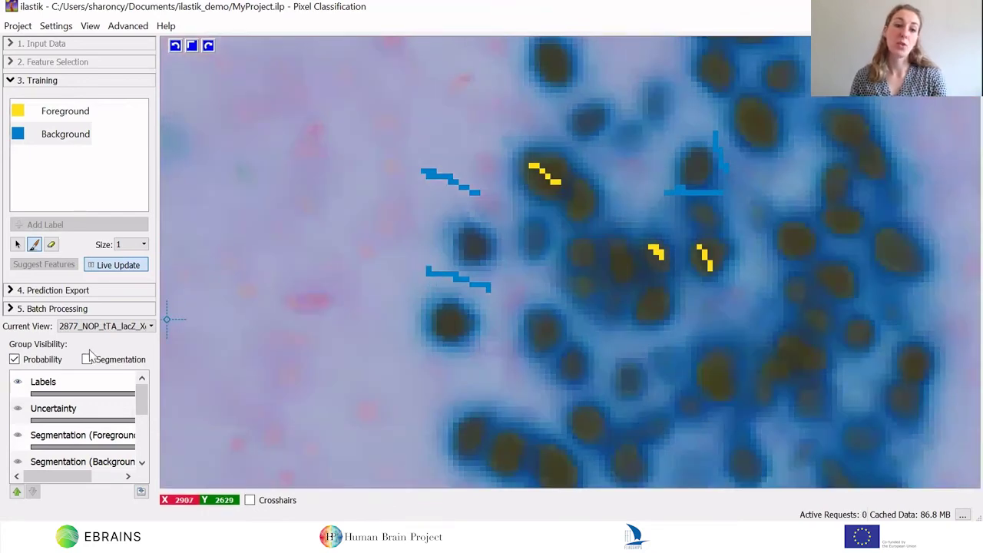
Hide the probability overlay and show the Foreground segmentation over the section.
click(14, 359)
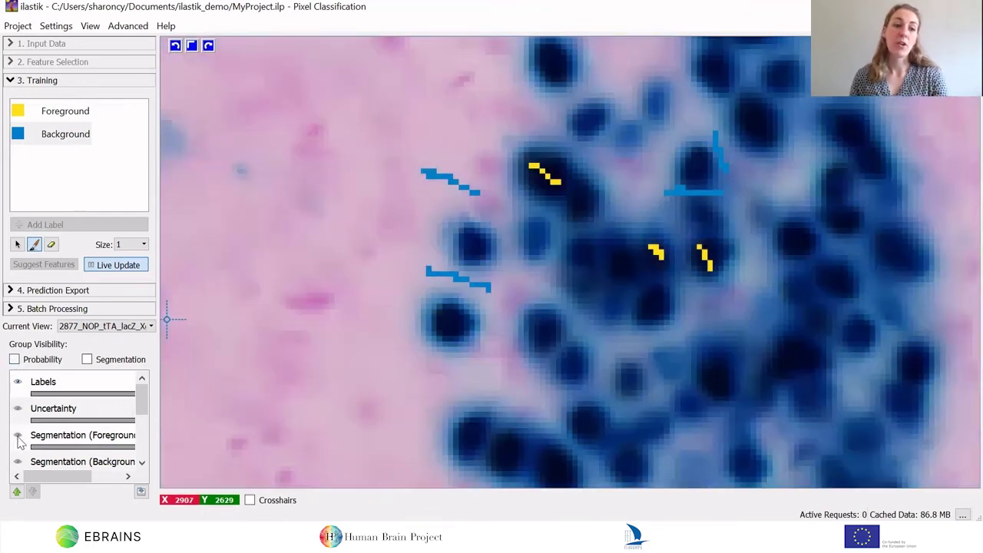
click(18, 435)
click(18, 435)
click(18, 436)
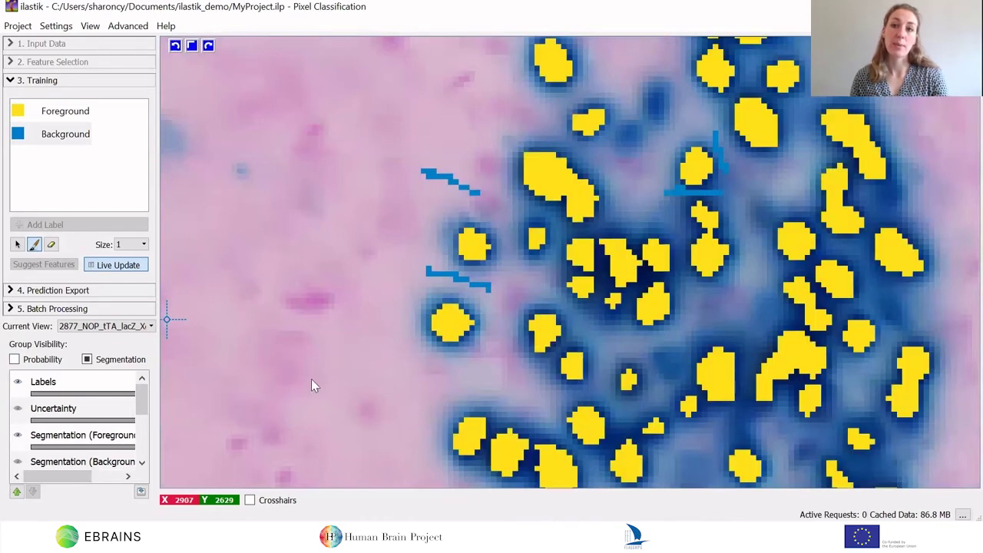
Inspect the Foreground segmentation over the neighbouring cell bands and view the list of loaded section images.
key(ctrl+minus)
key(ctrl+minus)
drag(757, 284, 593, 324)
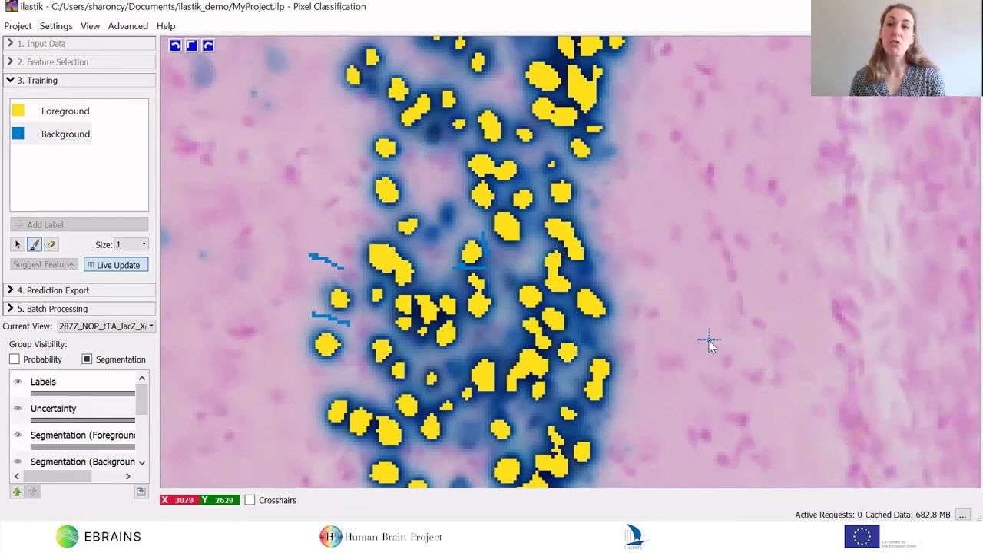
drag(810, 299, 240, 270)
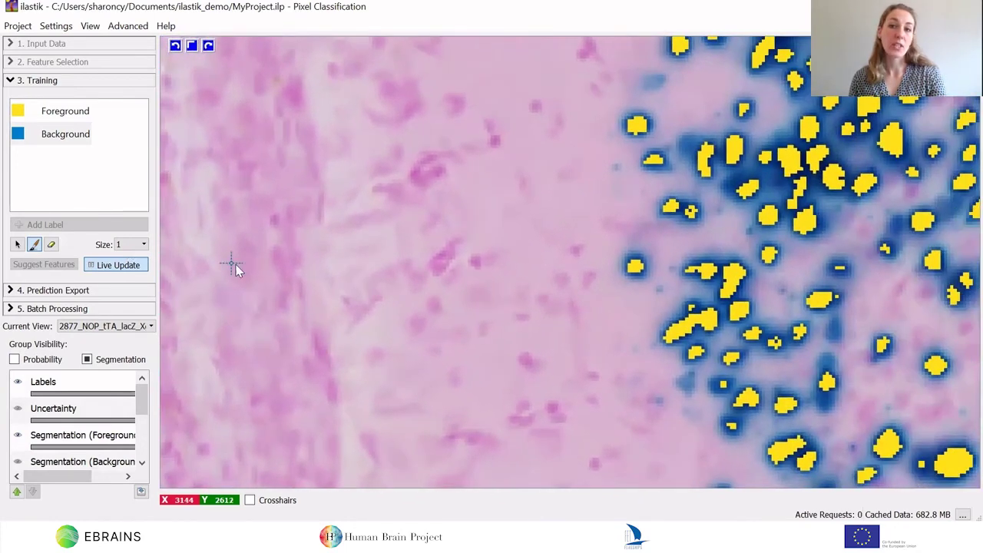
click(97, 329)
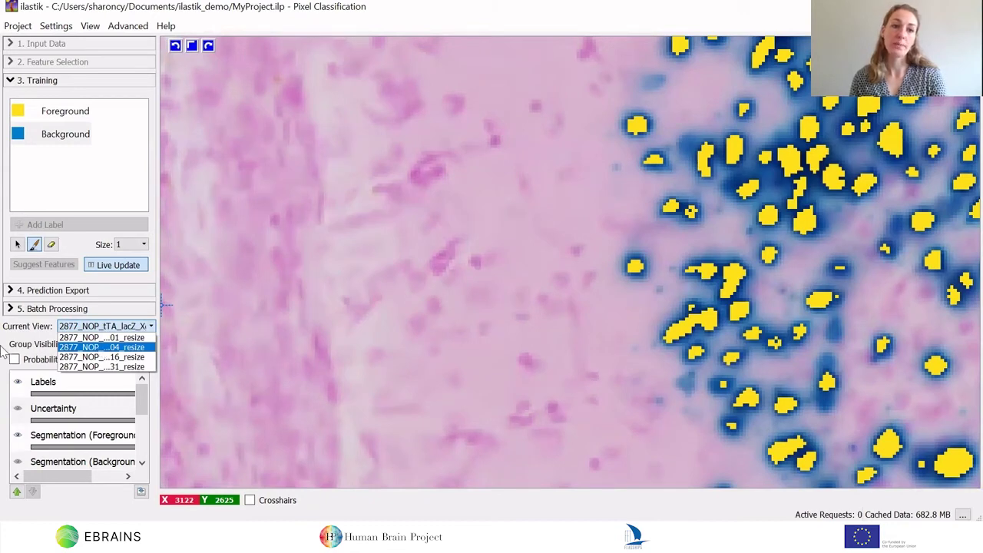
click(5, 369)
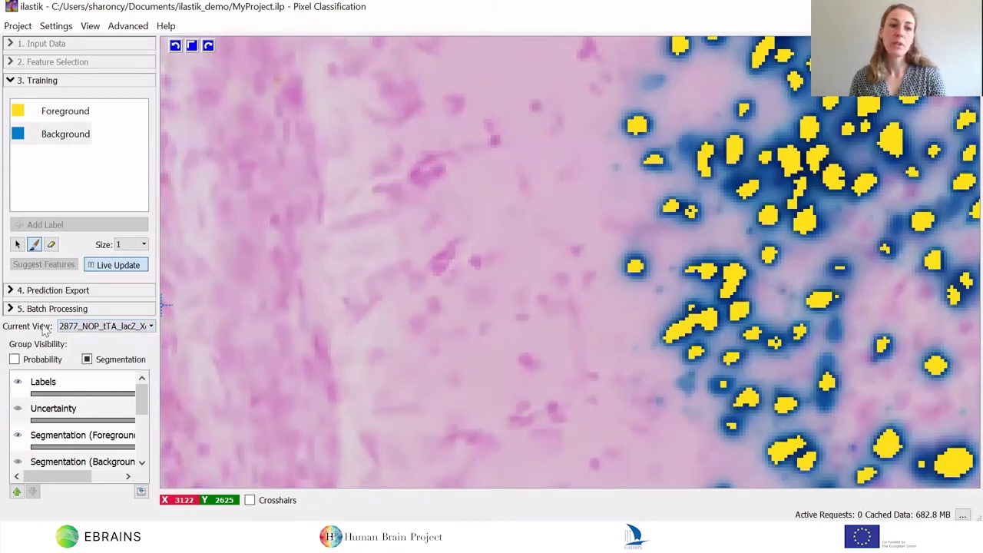
Set the prediction export source to Simple Segmentation.
click(71, 291)
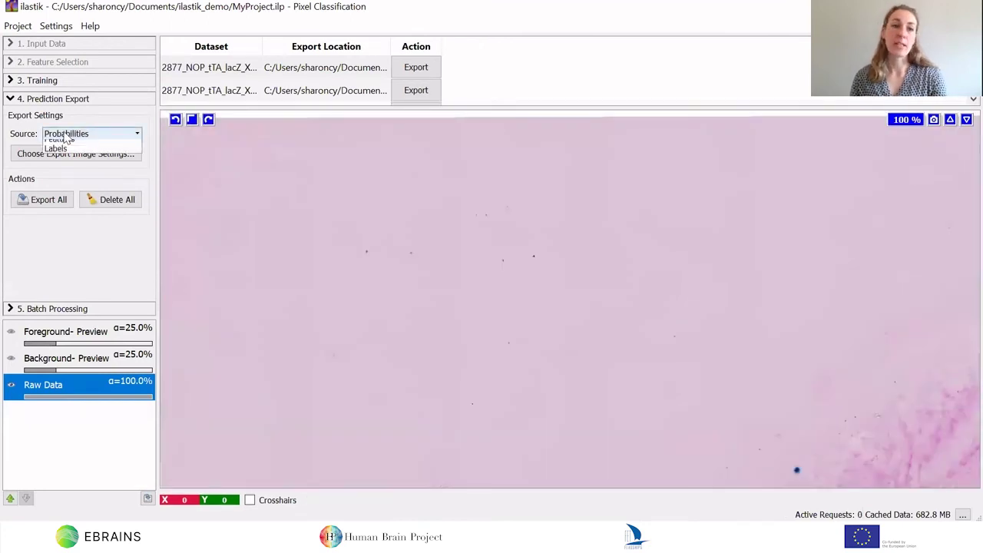
click(69, 135)
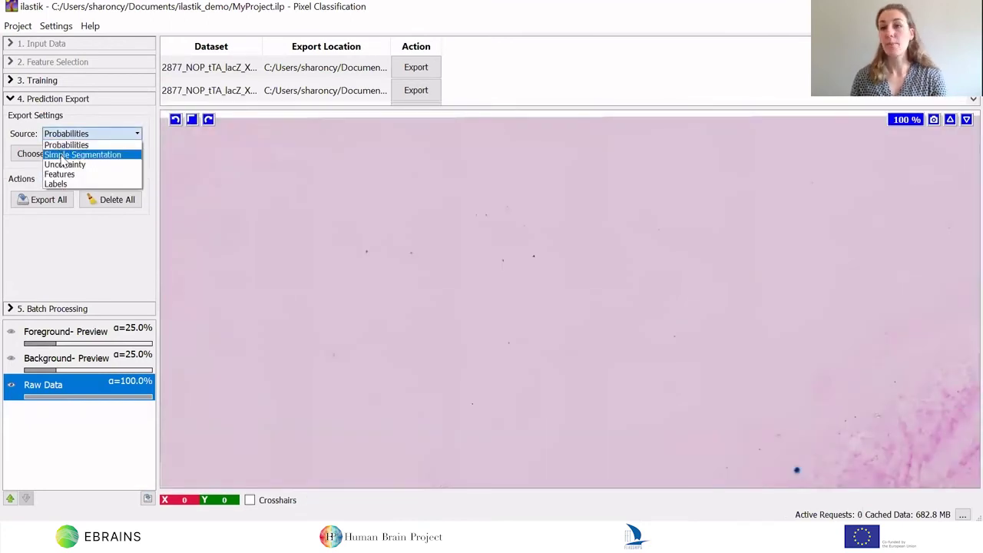
click(63, 155)
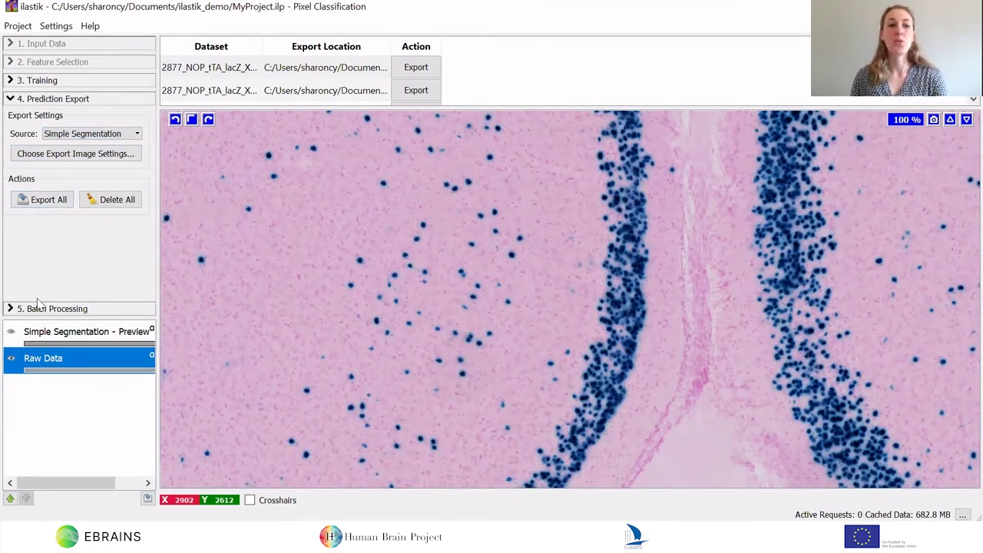
Open the batch processing stage and view its raw data file selection without adding any files.
click(84, 308)
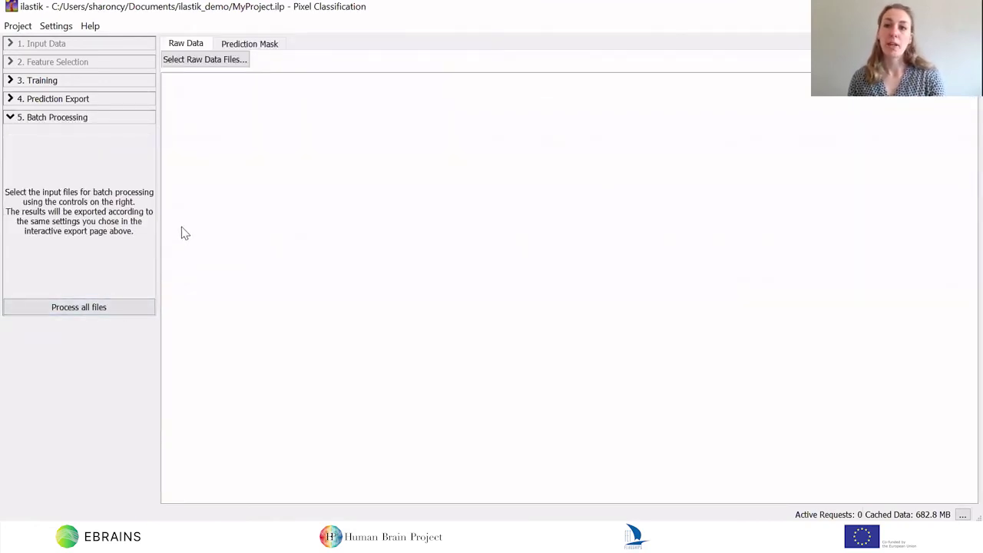
click(209, 60)
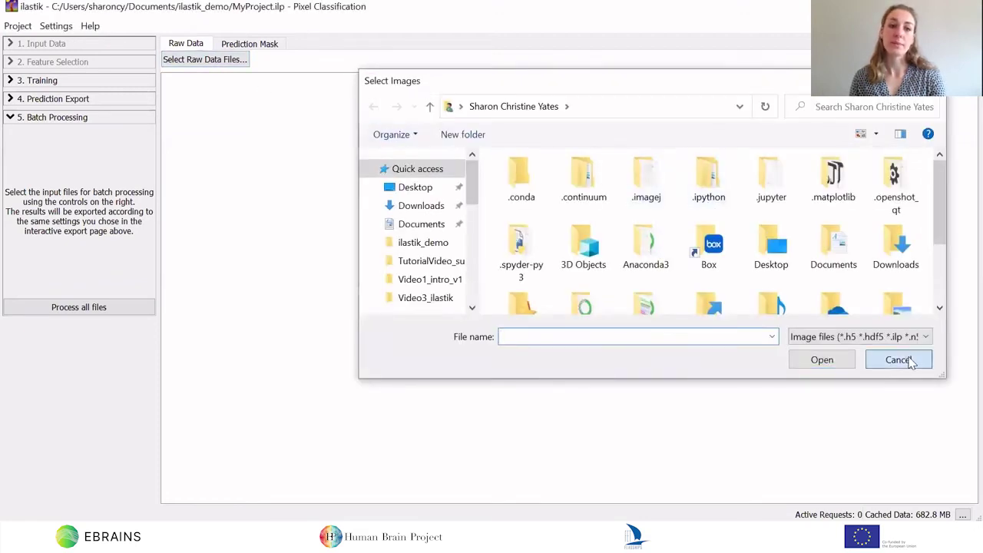
click(898, 358)
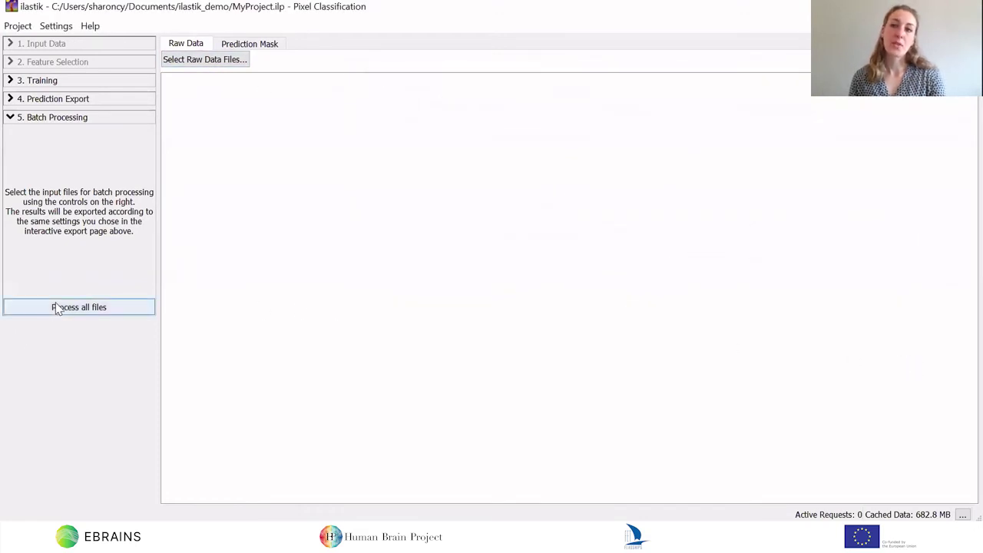
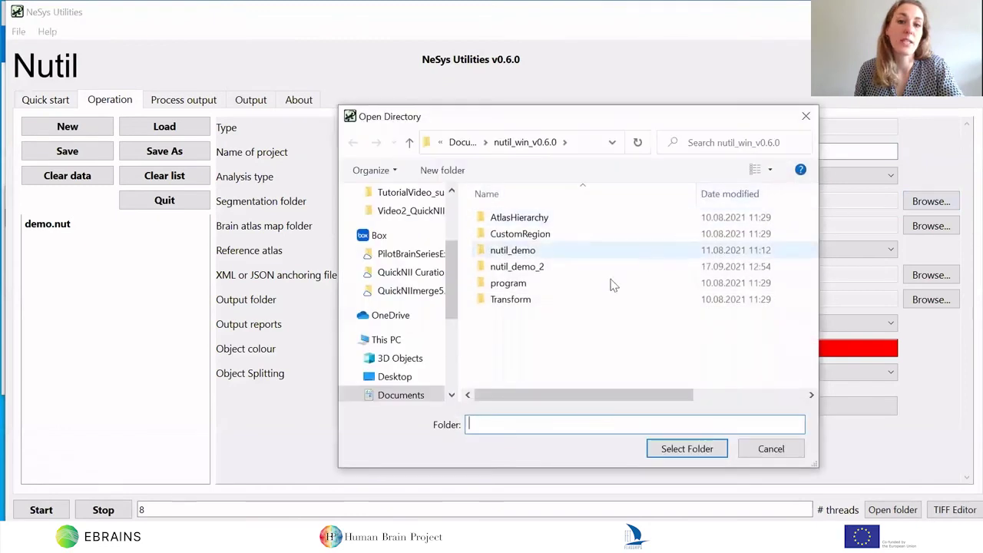
In Nutil, set the segmentation folder to nutil_demo_2/Segmentations and the brain atlas map folder to nutil_demo_2/AtlasMaps.
double_click(522, 265)
click(507, 250)
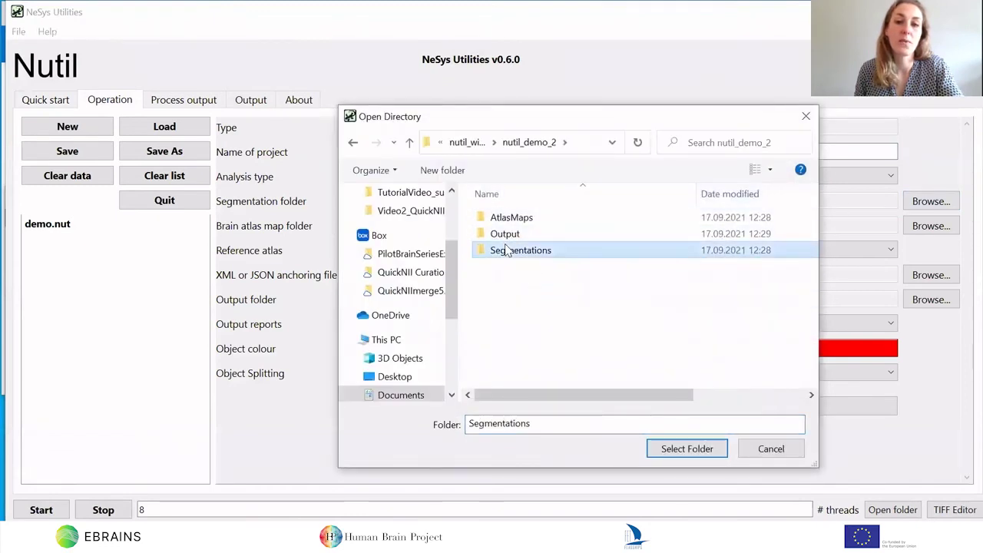
click(696, 448)
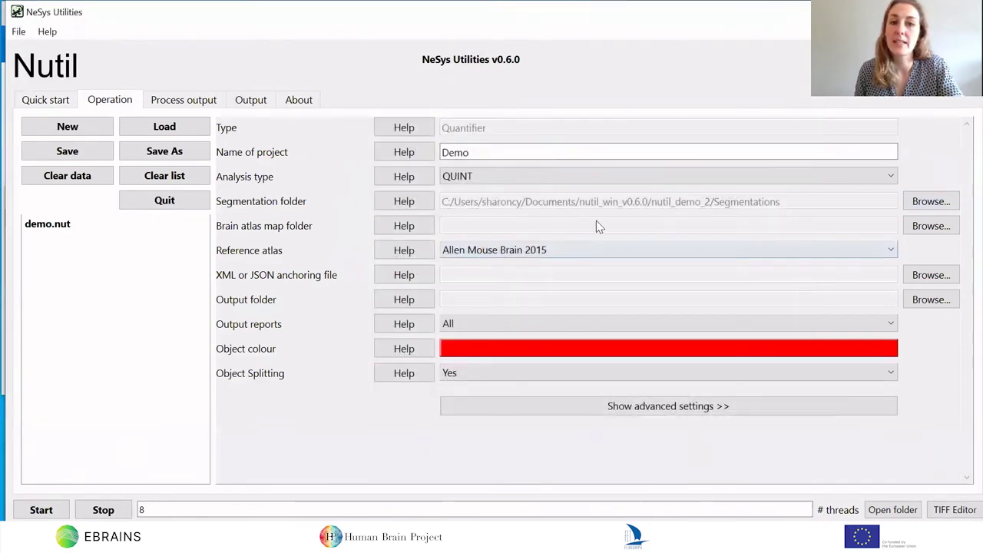
click(931, 226)
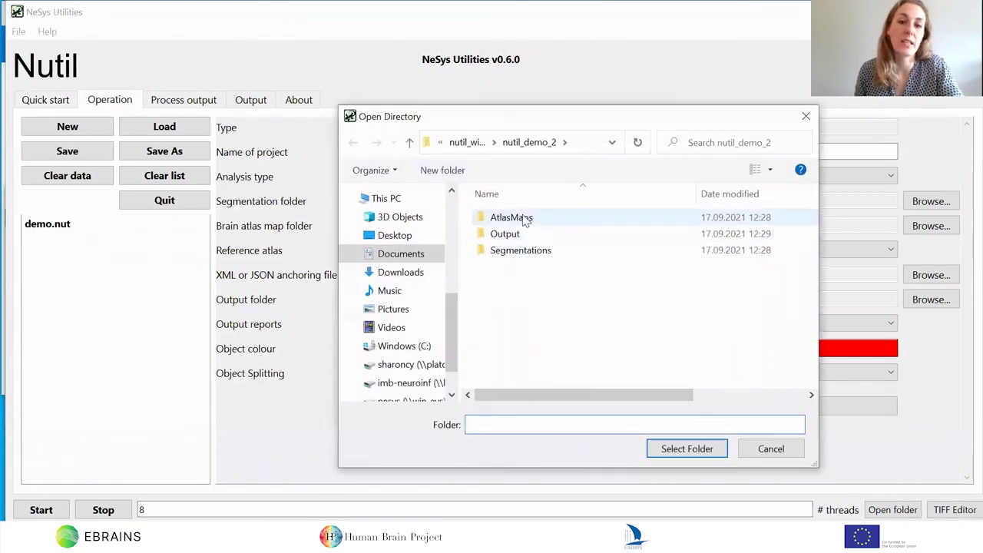
click(510, 219)
click(676, 449)
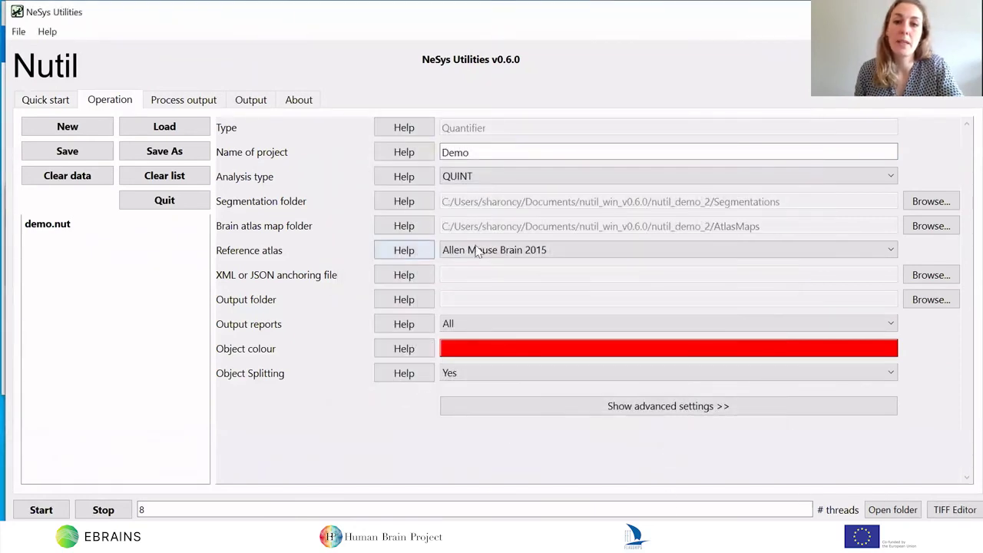
Set the reference atlas to Allen Mouse Brain 2017 and the anchoring file to tTA_2877_NOP_horizontal_final_2017.json.
click(468, 250)
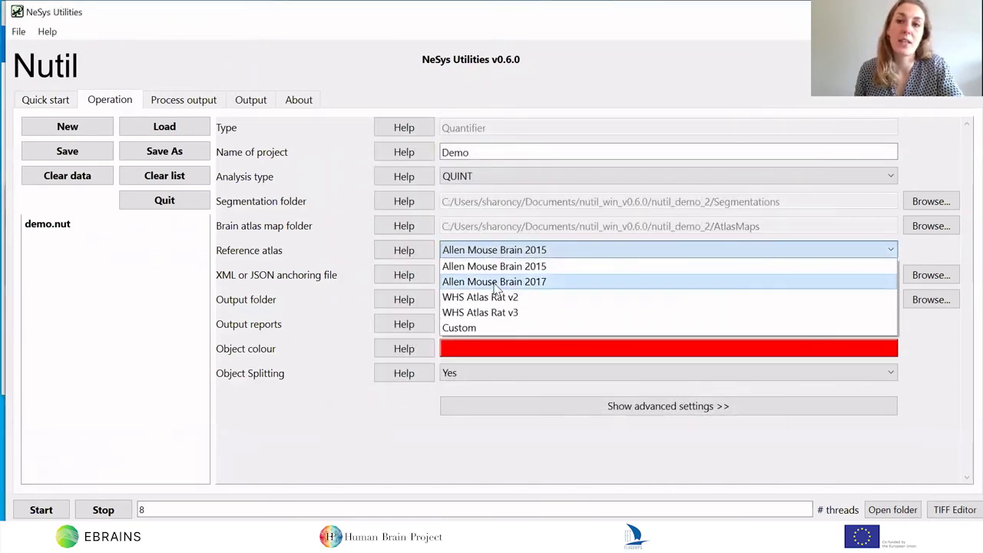
click(495, 284)
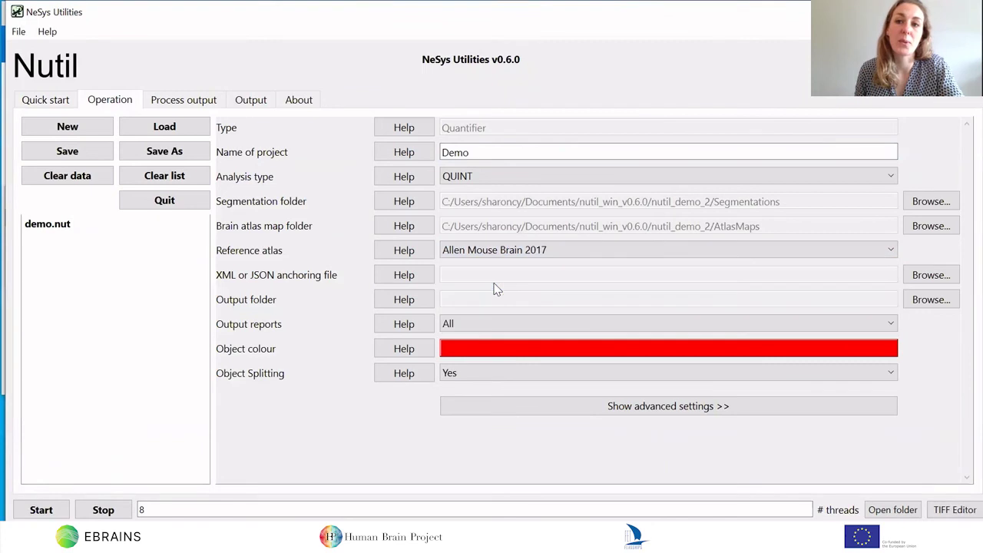
click(930, 274)
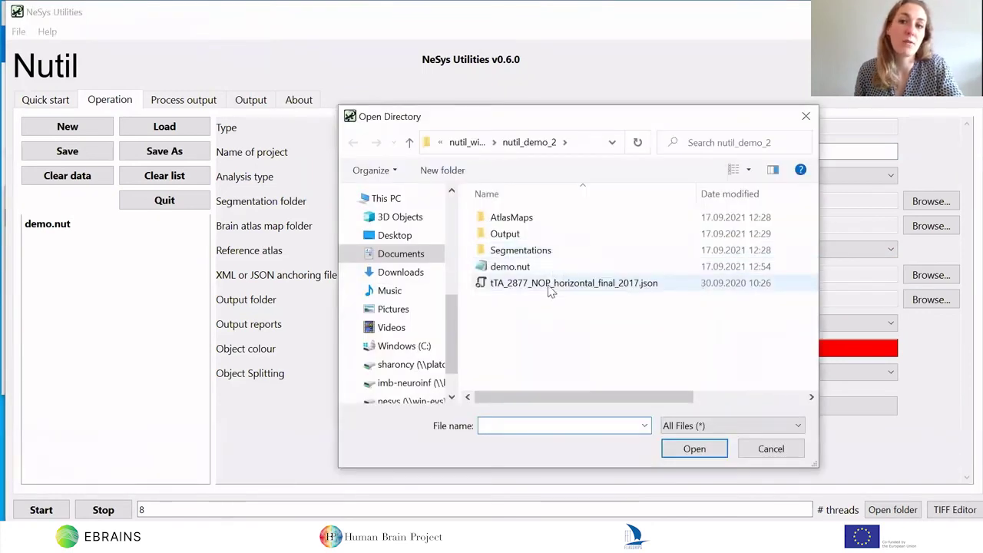
click(553, 284)
click(700, 452)
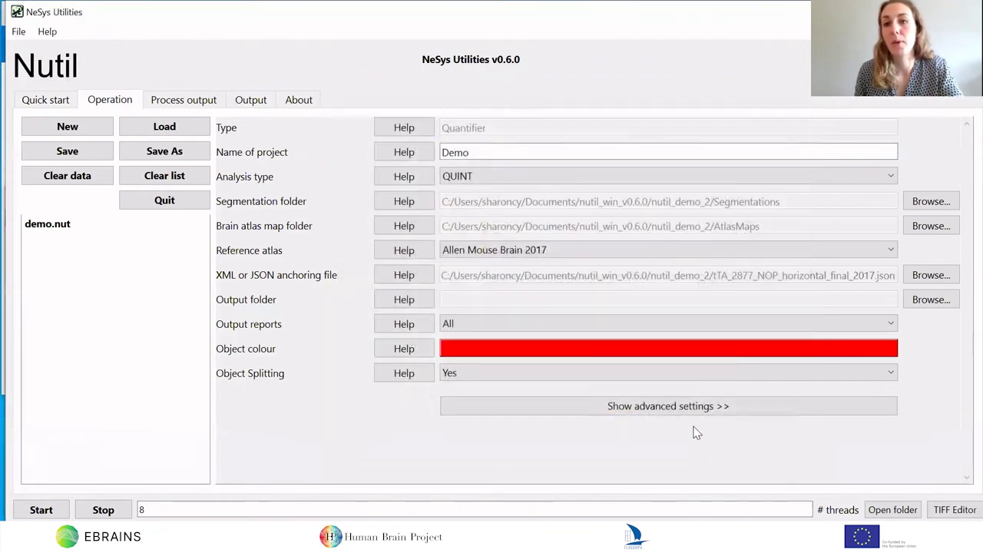
Set the output folder to nutil_demo_2/Output and confirm red (#ff0000) as the object colour.
click(930, 299)
click(536, 234)
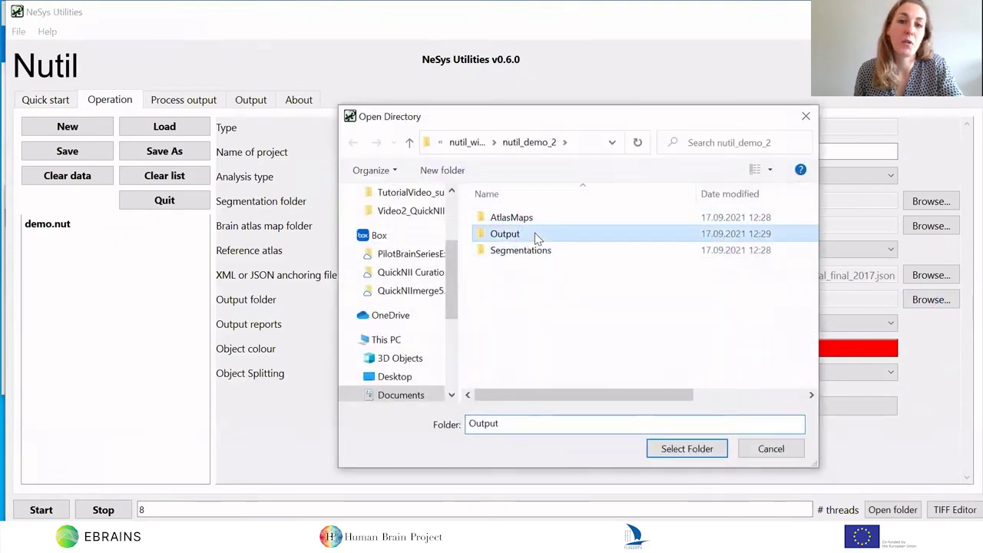
click(680, 449)
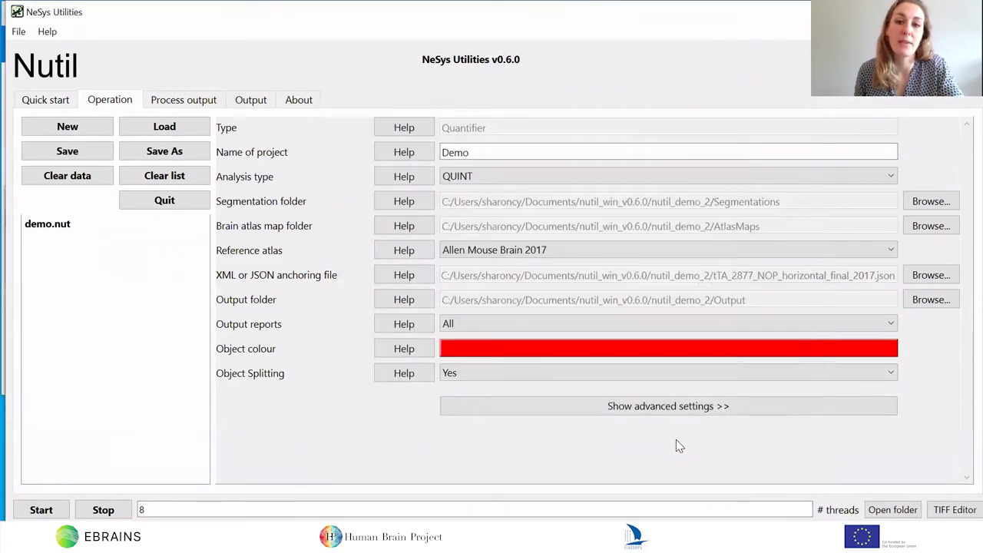
click(477, 350)
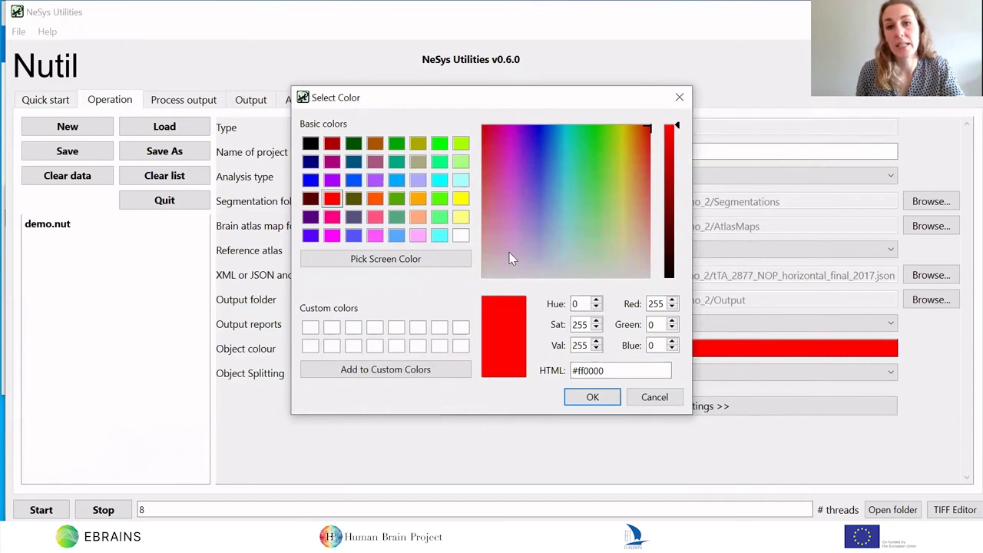
click(590, 401)
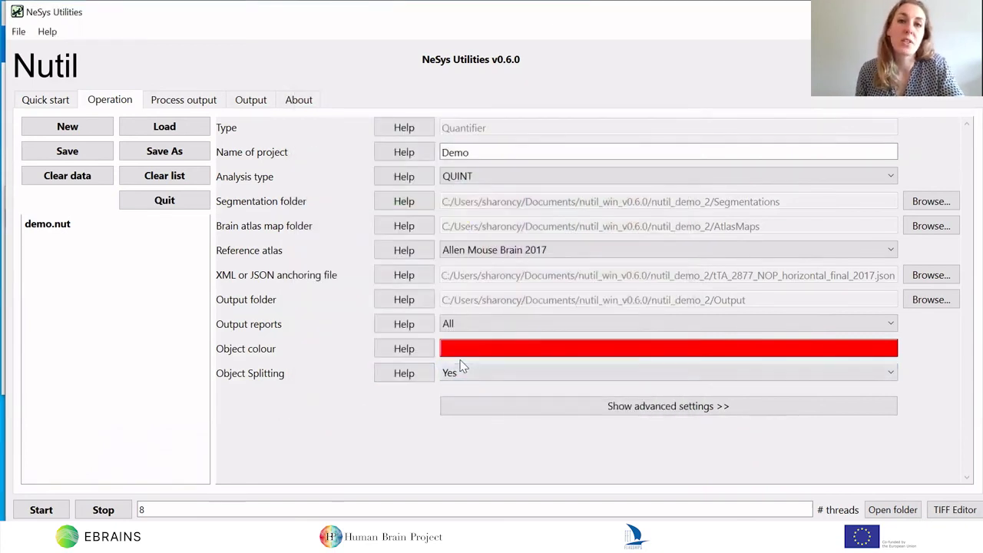
Read the help on object splitting and display the advanced quantifier settings.
click(404, 373)
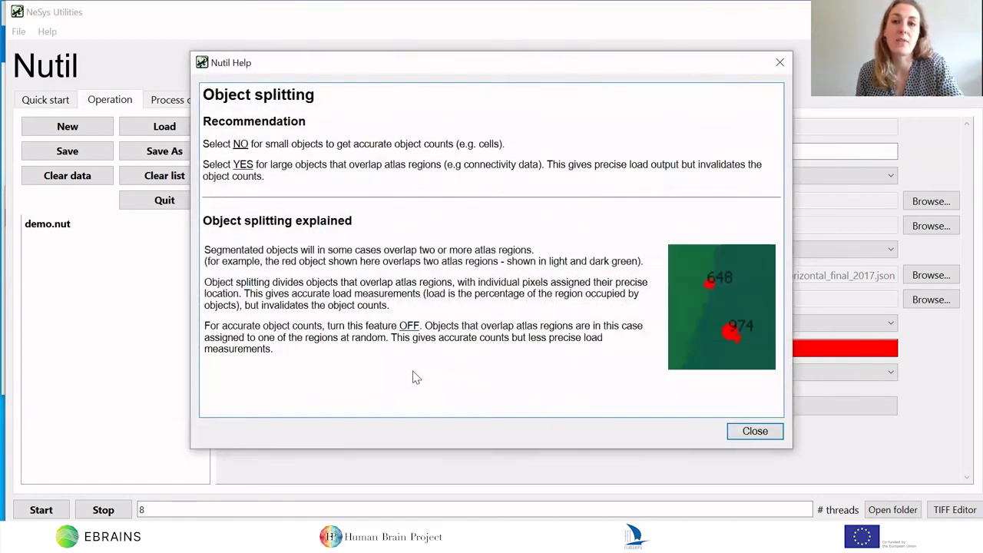
click(779, 63)
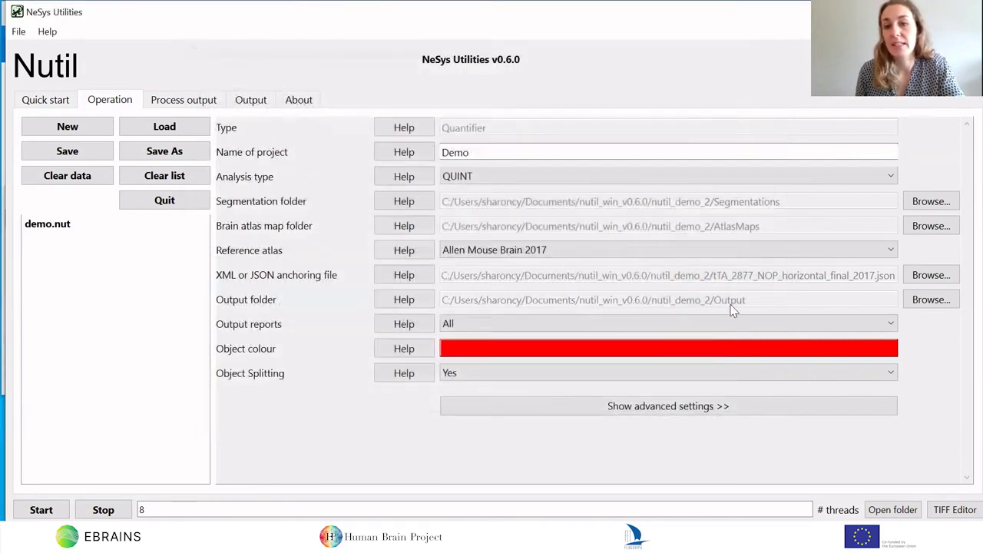
click(728, 411)
scroll(624, 311, down, 5)
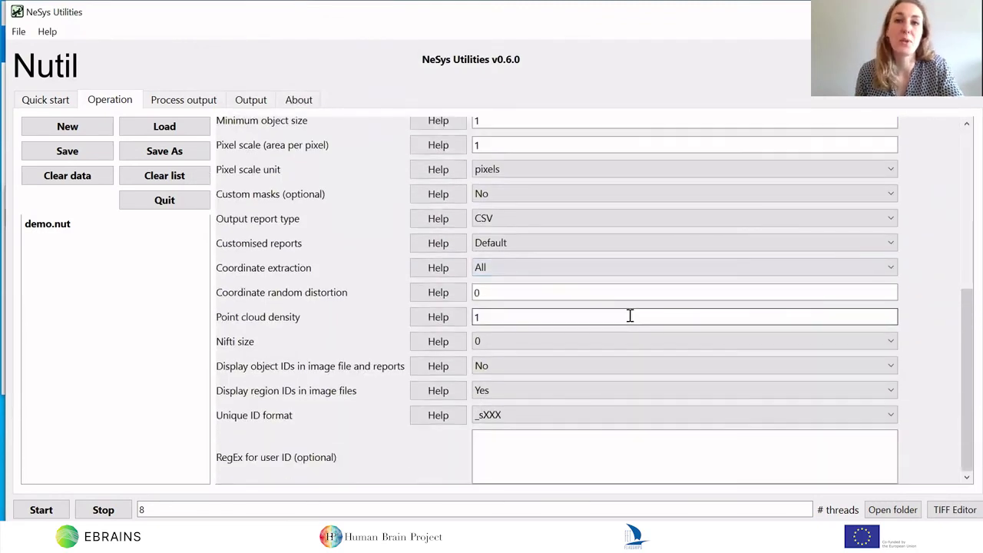
Save the settings over the existing demo.nut in nutil_demo_2 and start the quantification.
click(163, 152)
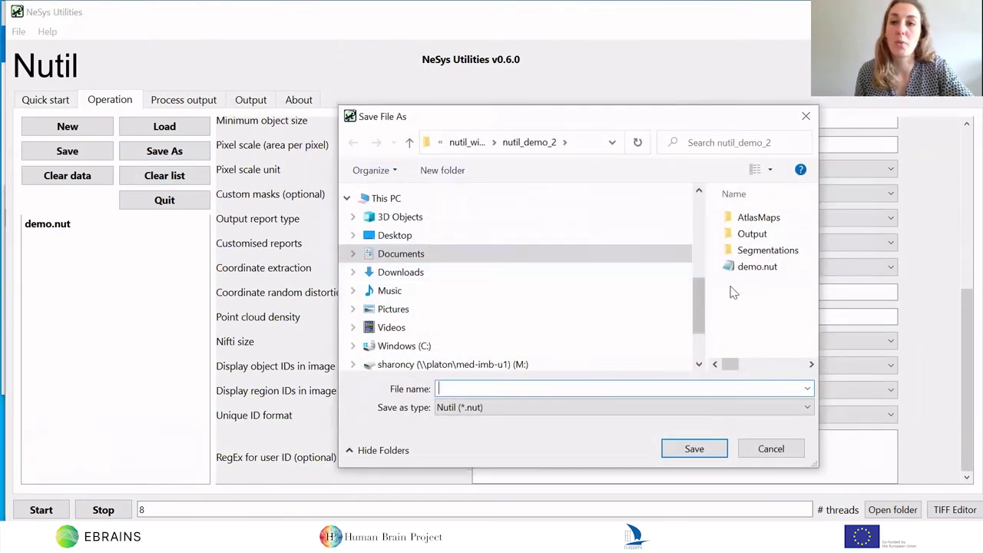
click(757, 267)
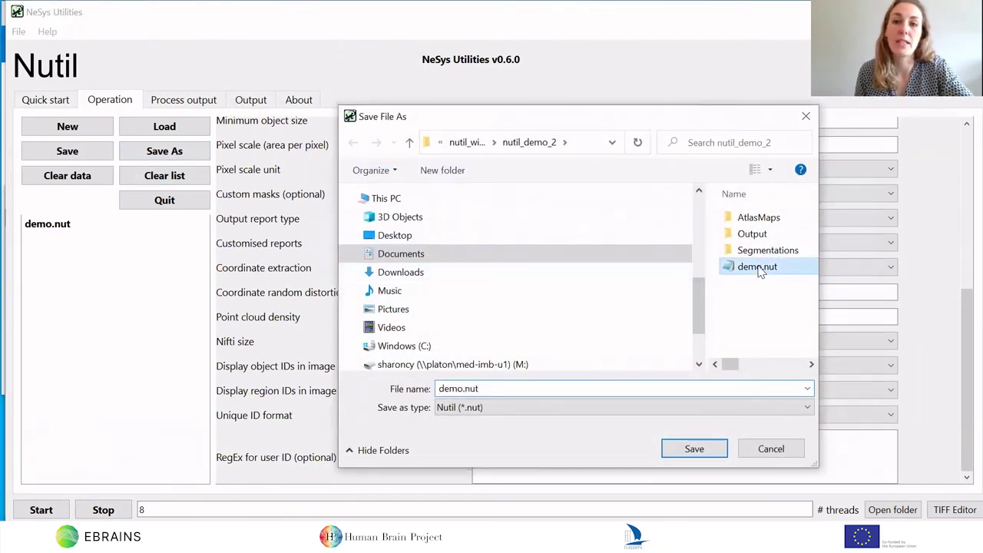
click(693, 448)
click(525, 271)
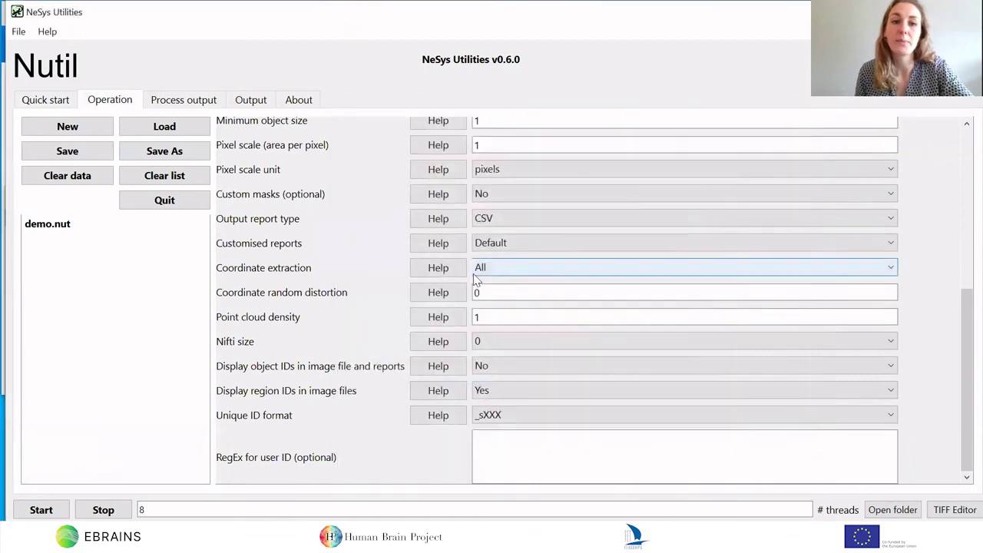
click(54, 511)
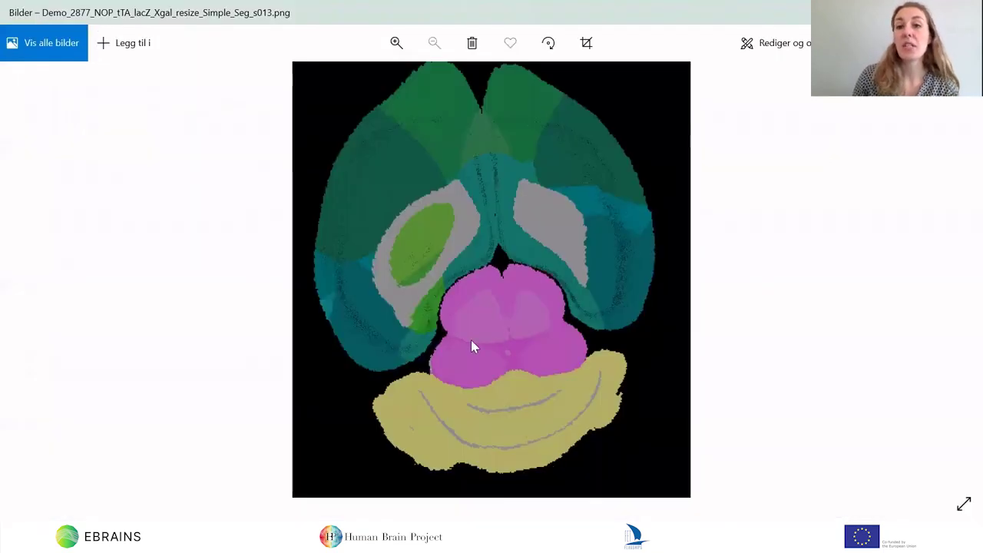
Examine the segmented cells within the light green atlas region of the exported section s013 image.
scroll(361, 269, up, 1)
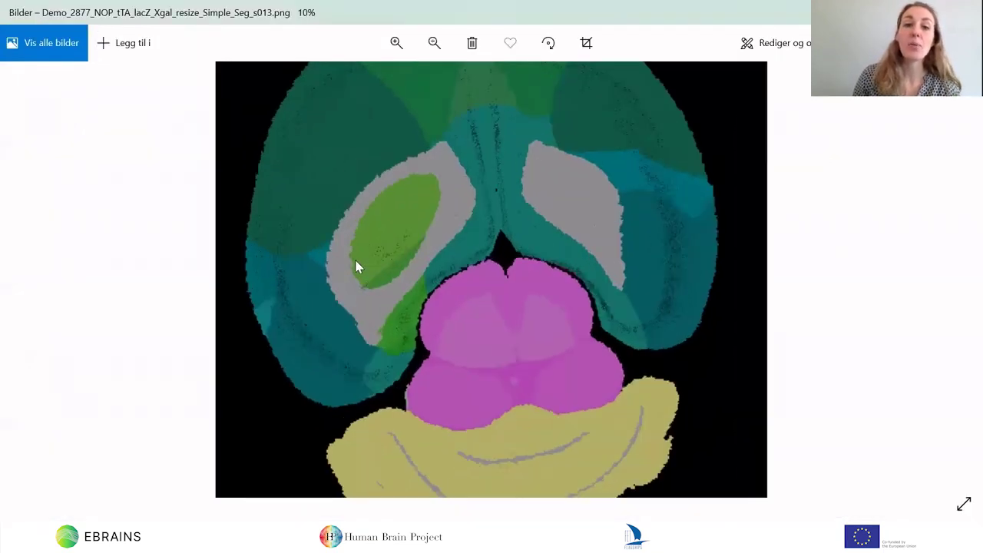
scroll(356, 266, up, 5)
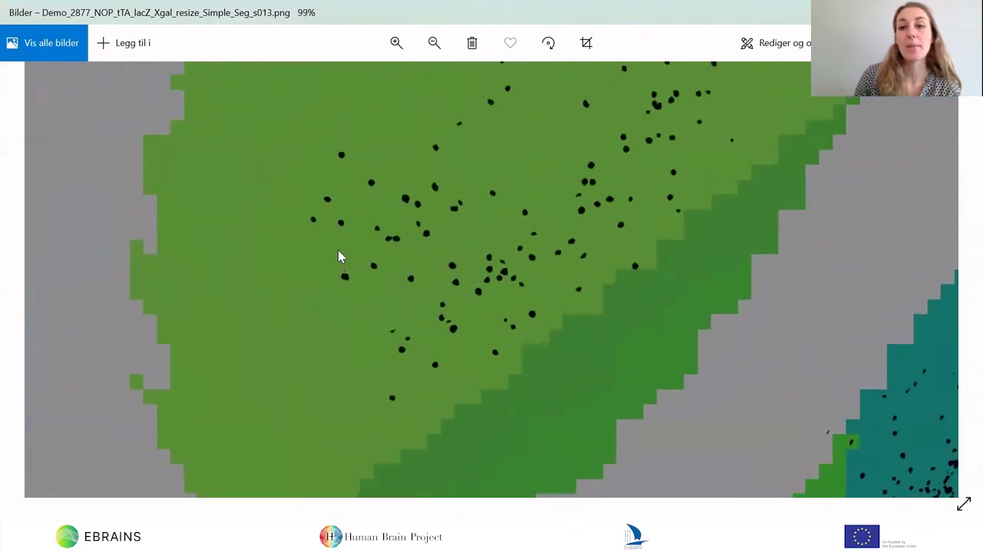
Switch to MeshView in the browser and load Demo_3D_combined.json as the point cloud in the mouse brain atlas.
key(alt+Tab)
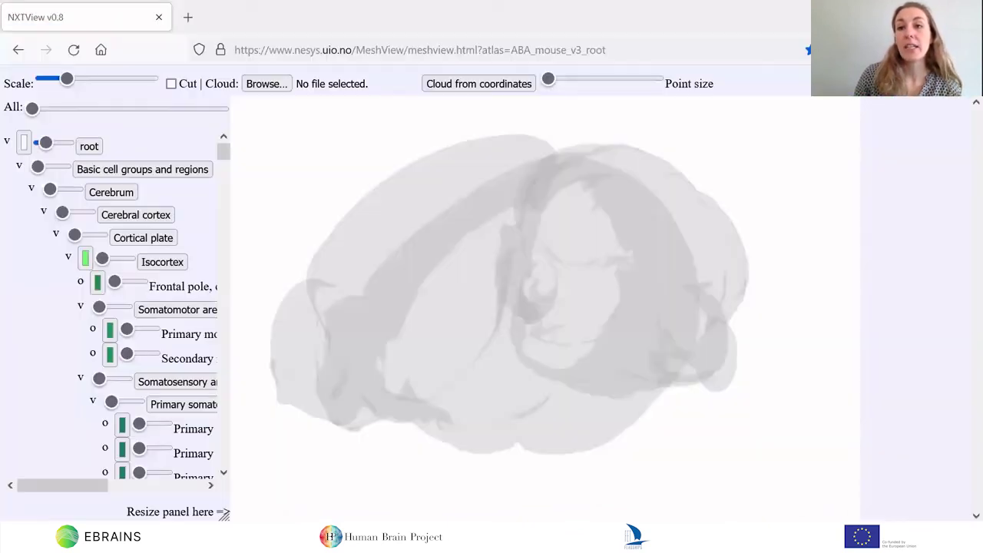
drag(428, 326, 387, 250)
click(265, 83)
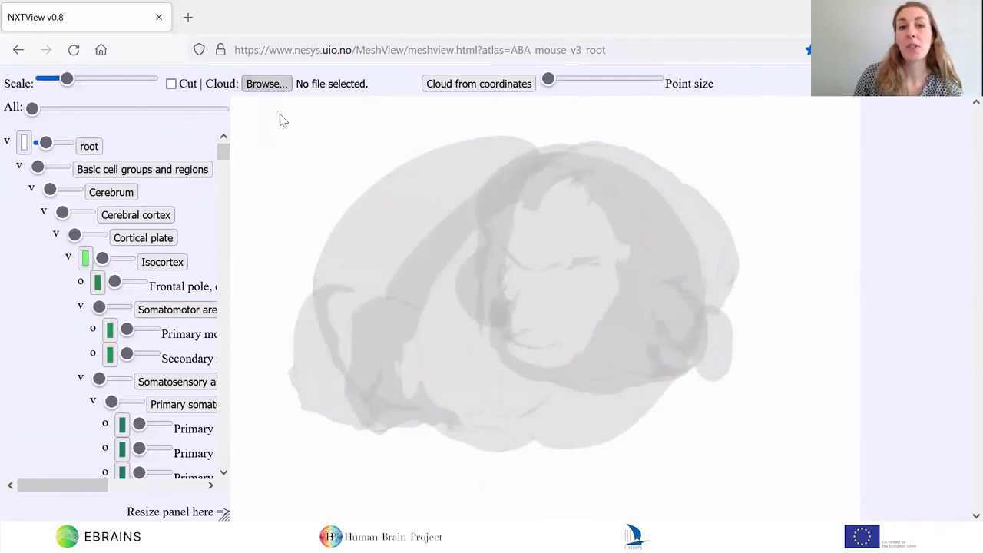
click(202, 163)
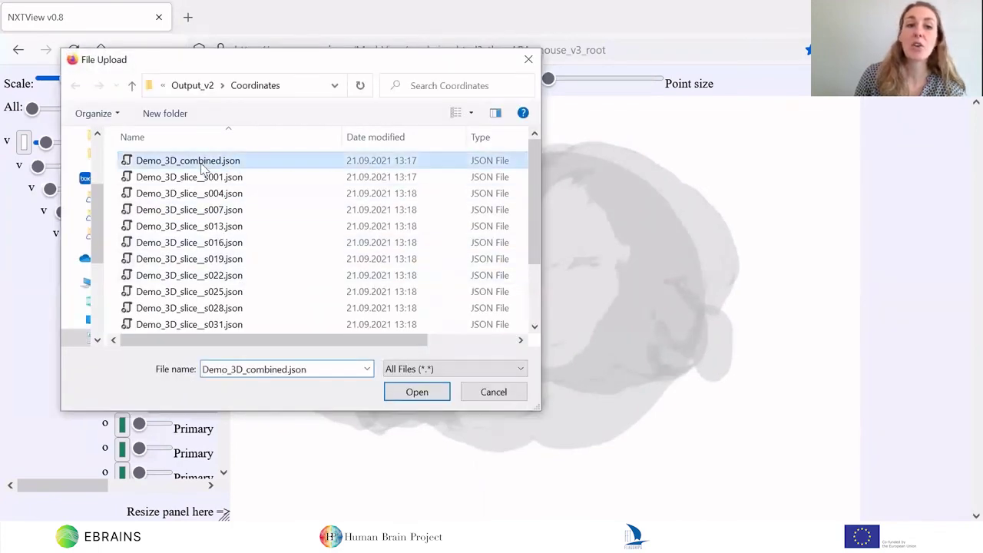
click(409, 390)
drag(443, 307, 543, 315)
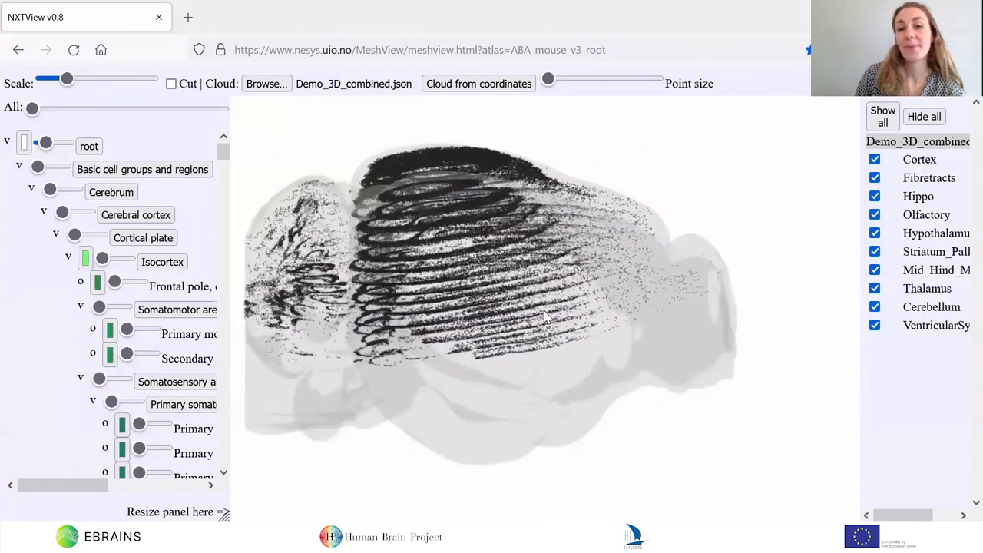